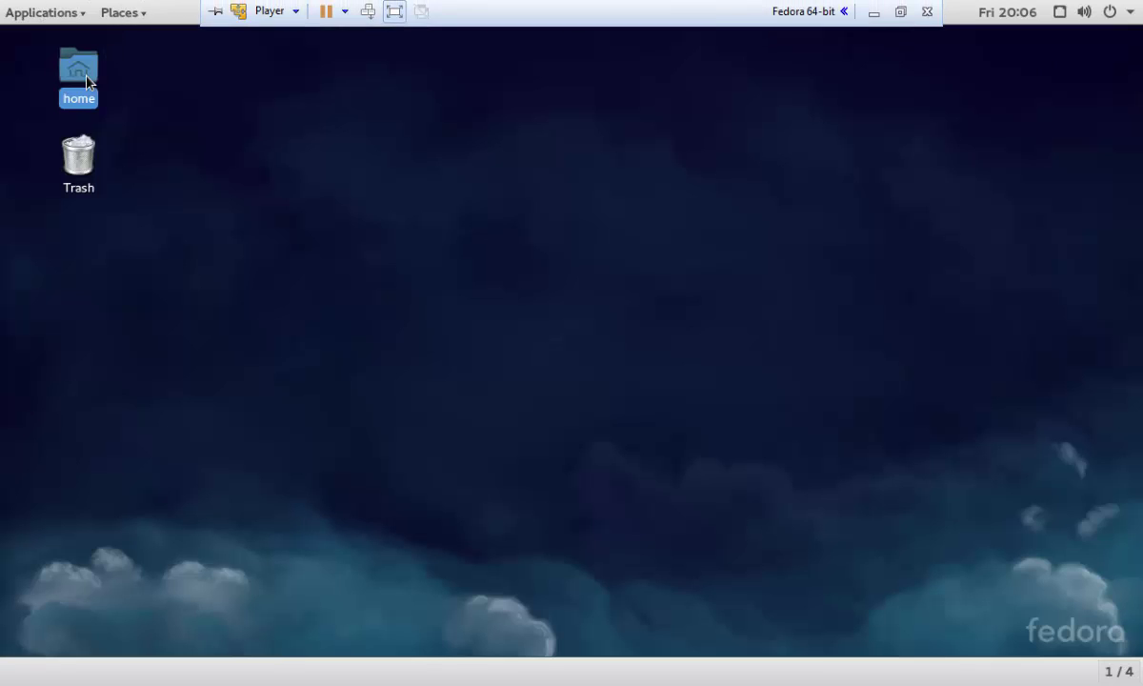
# - Open the home folder, look through Downloads, Documents, Videos and Recent, and close the file manager
pyautogui.rightClick(90, 72)
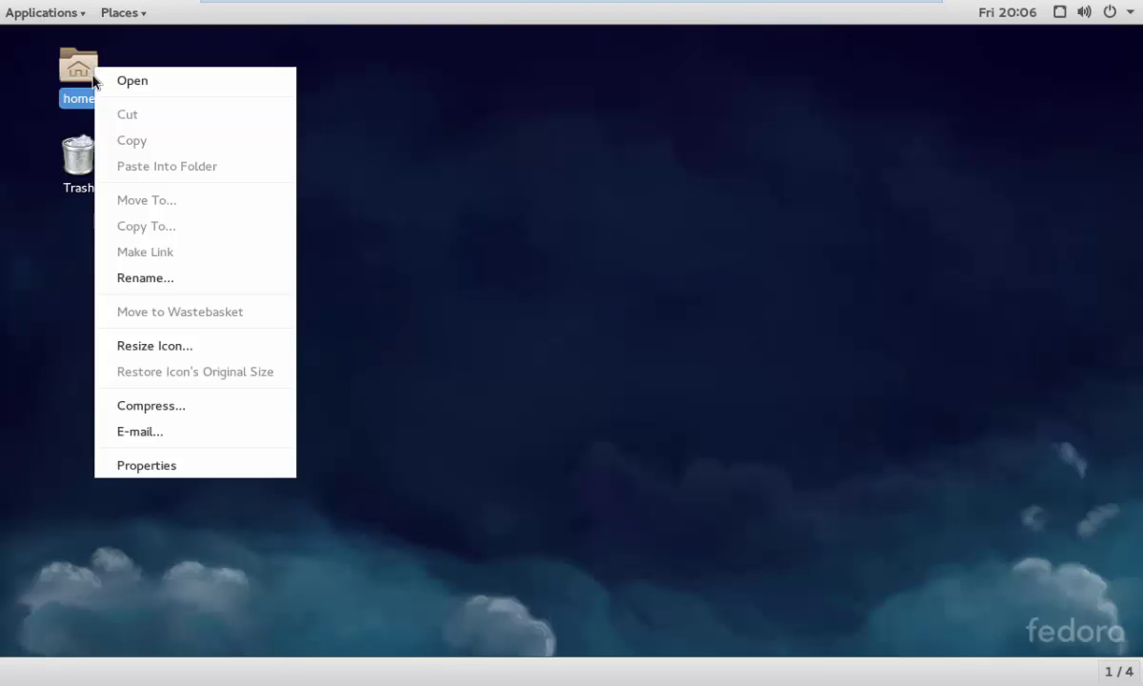
pyautogui.click(98, 80)
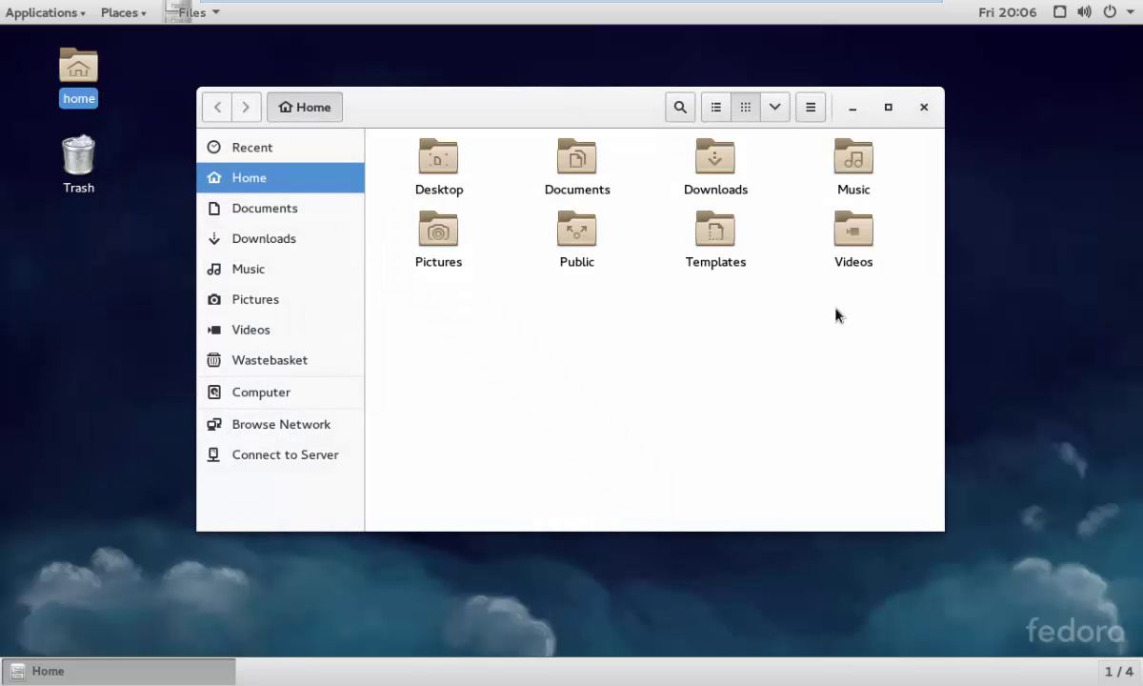
pyautogui.doubleClick(723, 166)
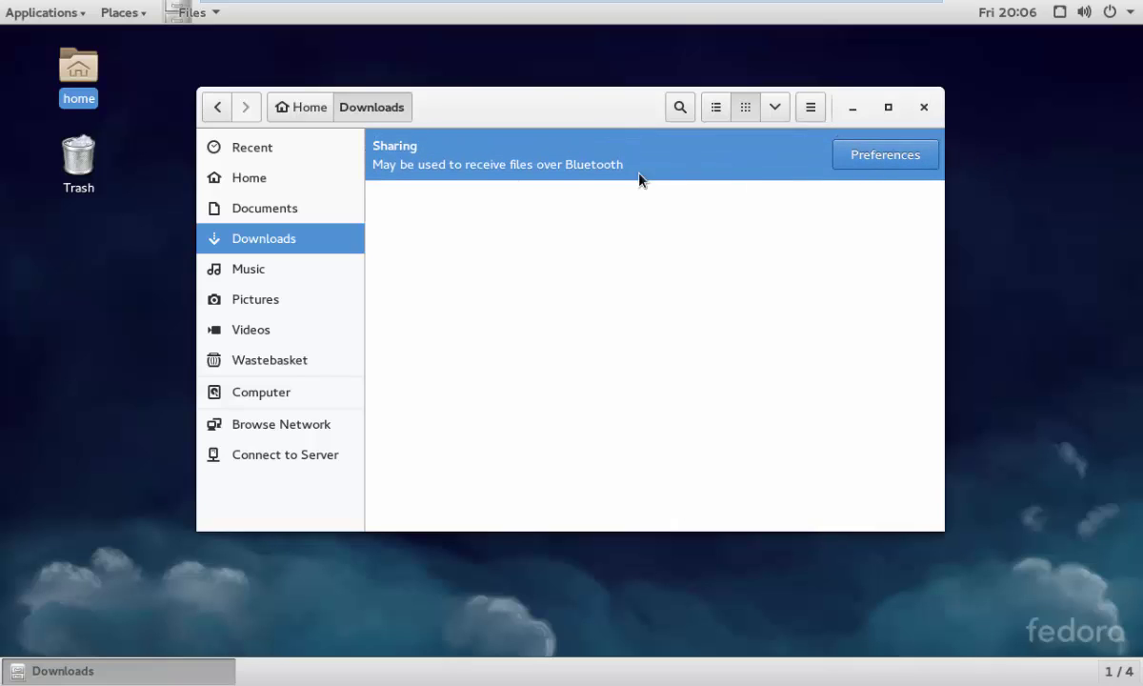
pyautogui.click(241, 208)
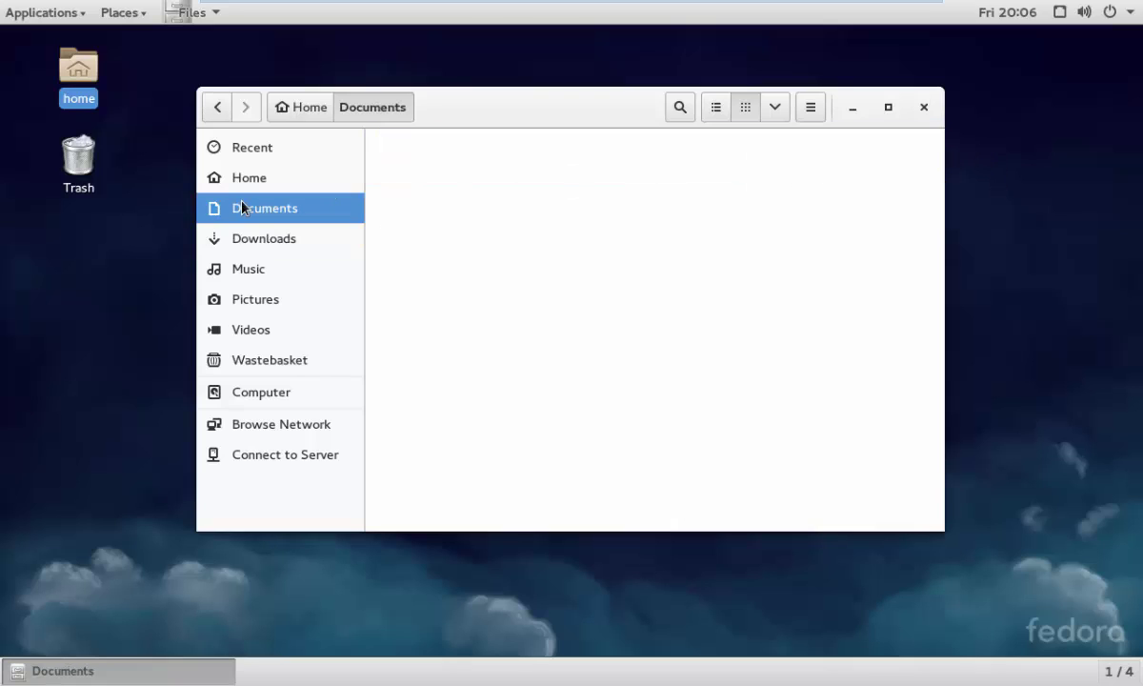
pyautogui.click(248, 179)
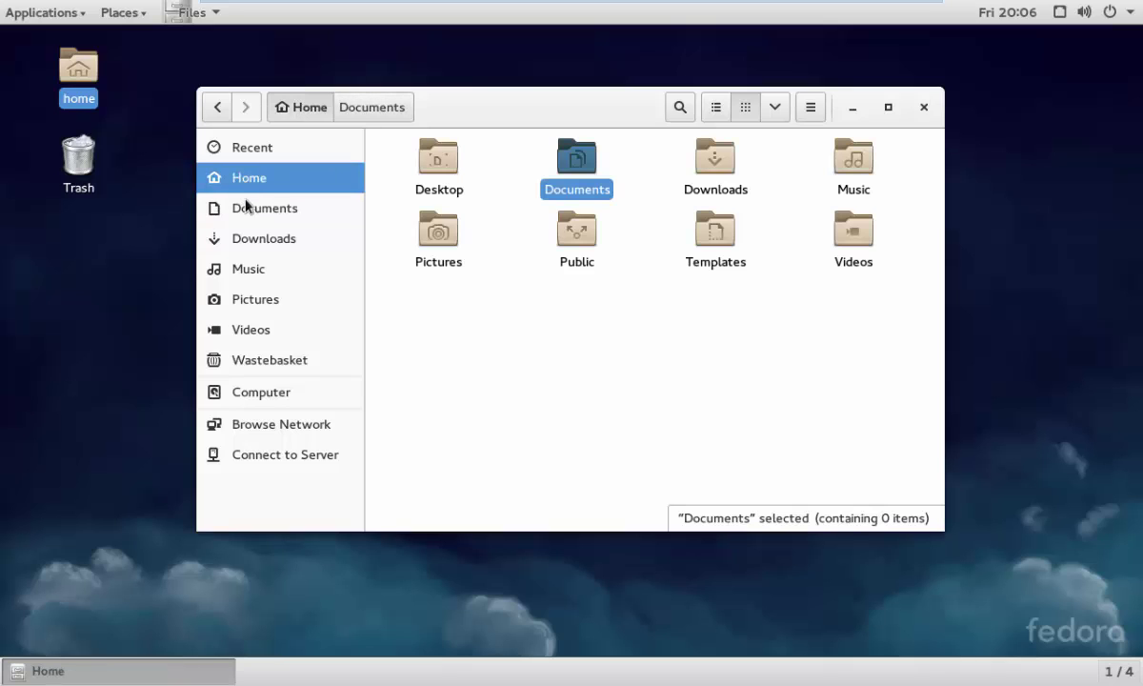
pyautogui.doubleClick(851, 231)
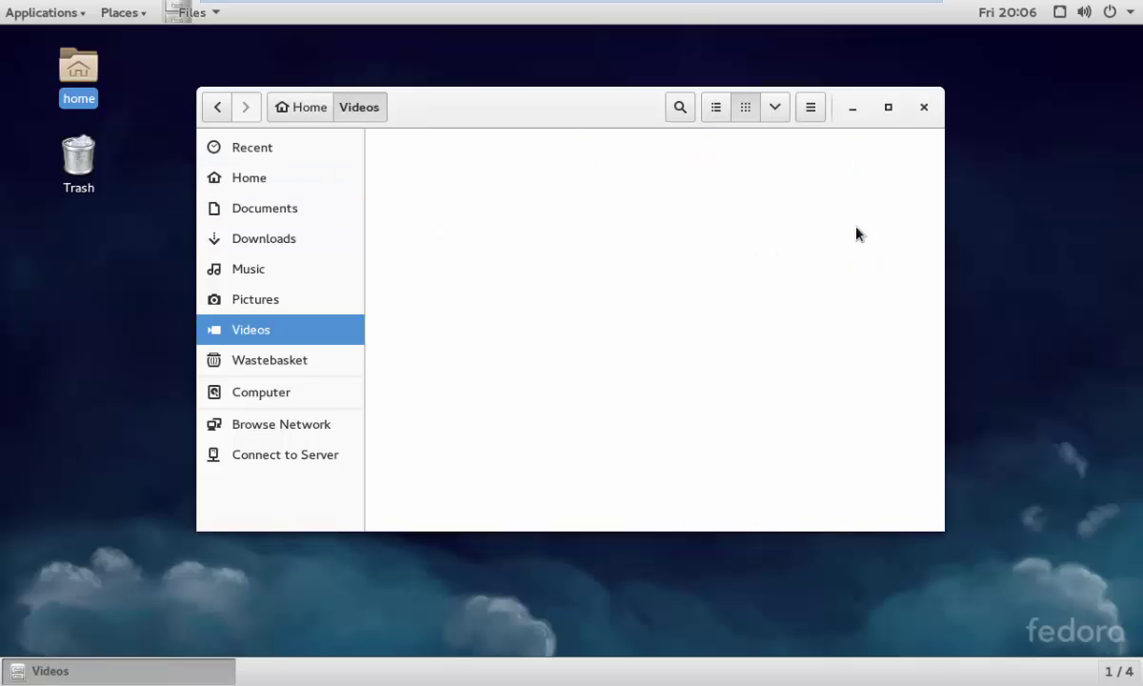
pyautogui.click(290, 149)
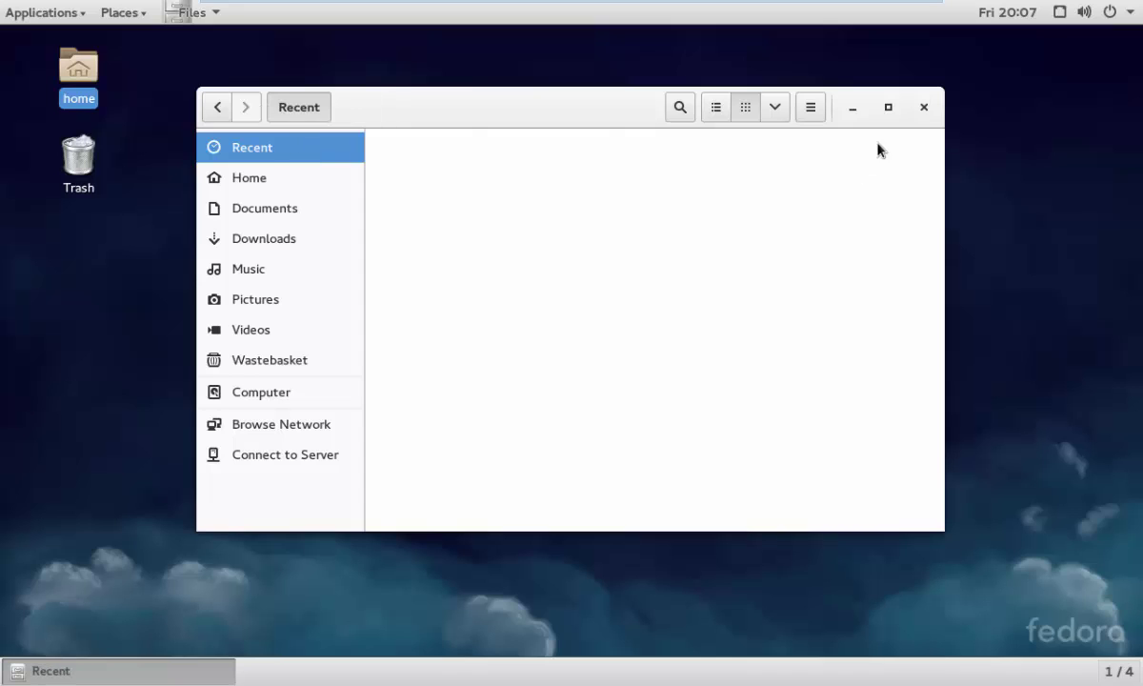
pyautogui.click(935, 111)
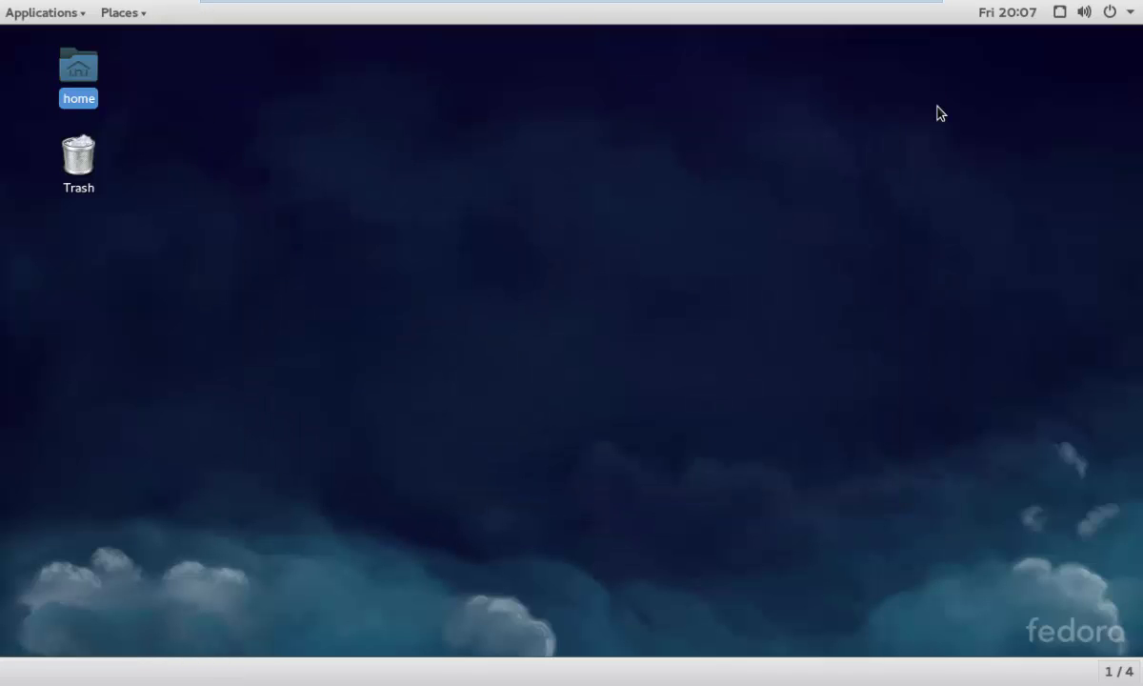
# - Launch DevAssistant from the programming applications and start creating a C project
pyautogui.click(35, 13)
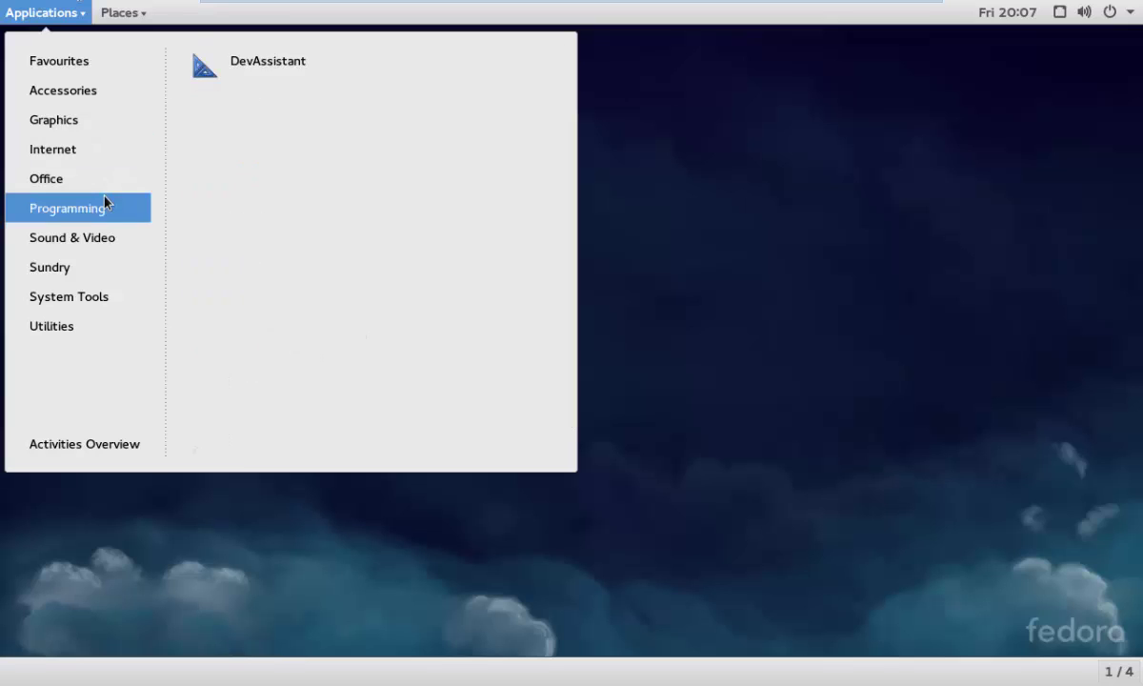
pyautogui.moveTo(124, 178)
pyautogui.moveTo(128, 206)
pyautogui.click(276, 76)
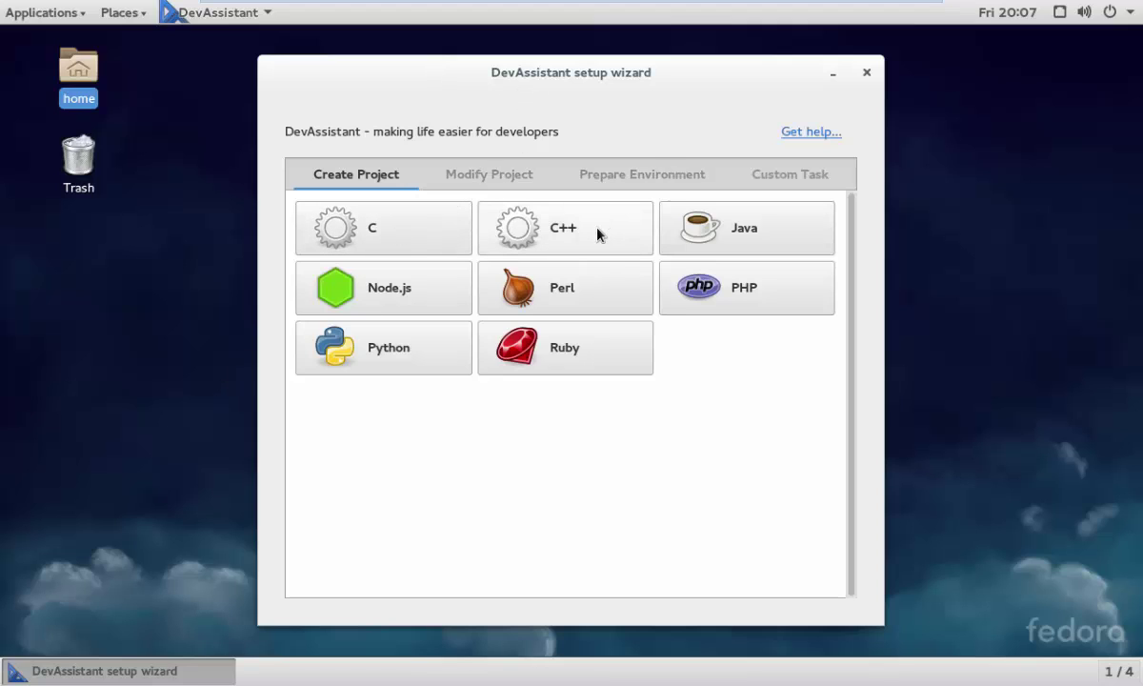
pyautogui.moveTo(610, 271)
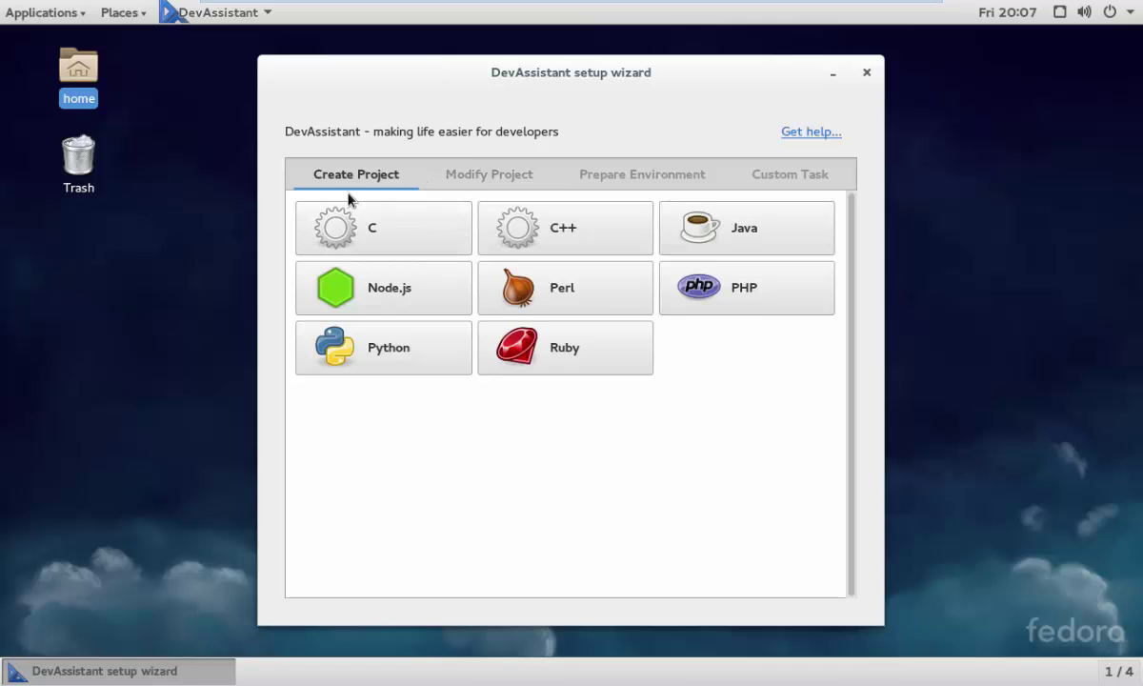
pyautogui.click(334, 228)
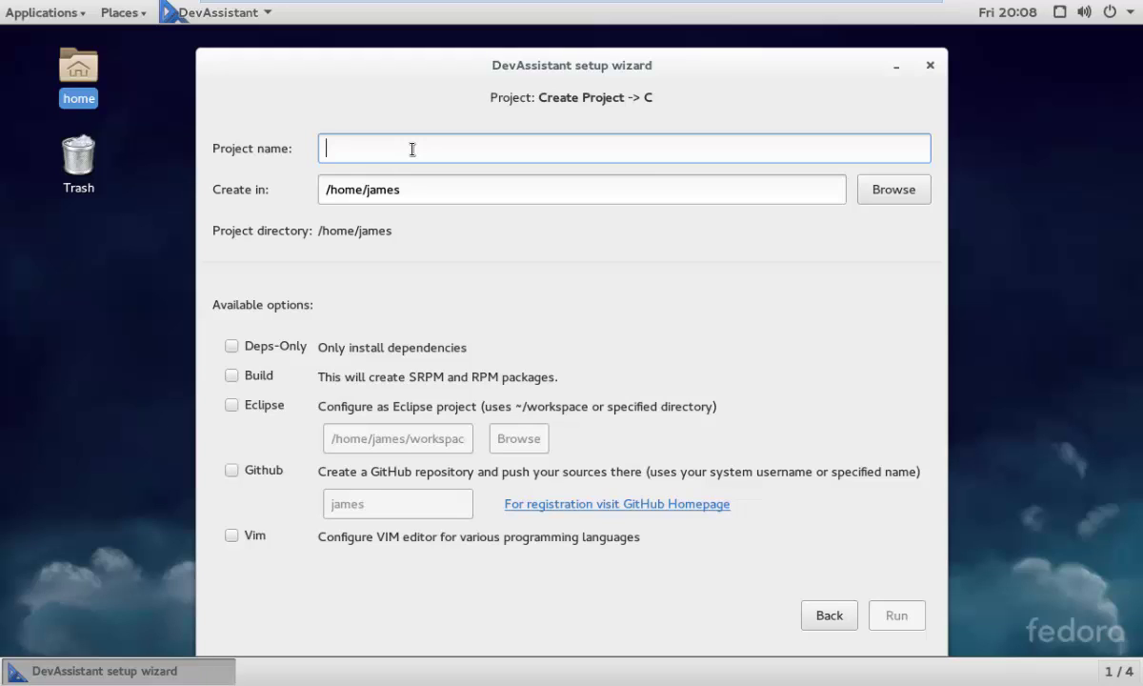
# - Name the C project "c test file" and run its creation with the default location and options
pyautogui.write('local')
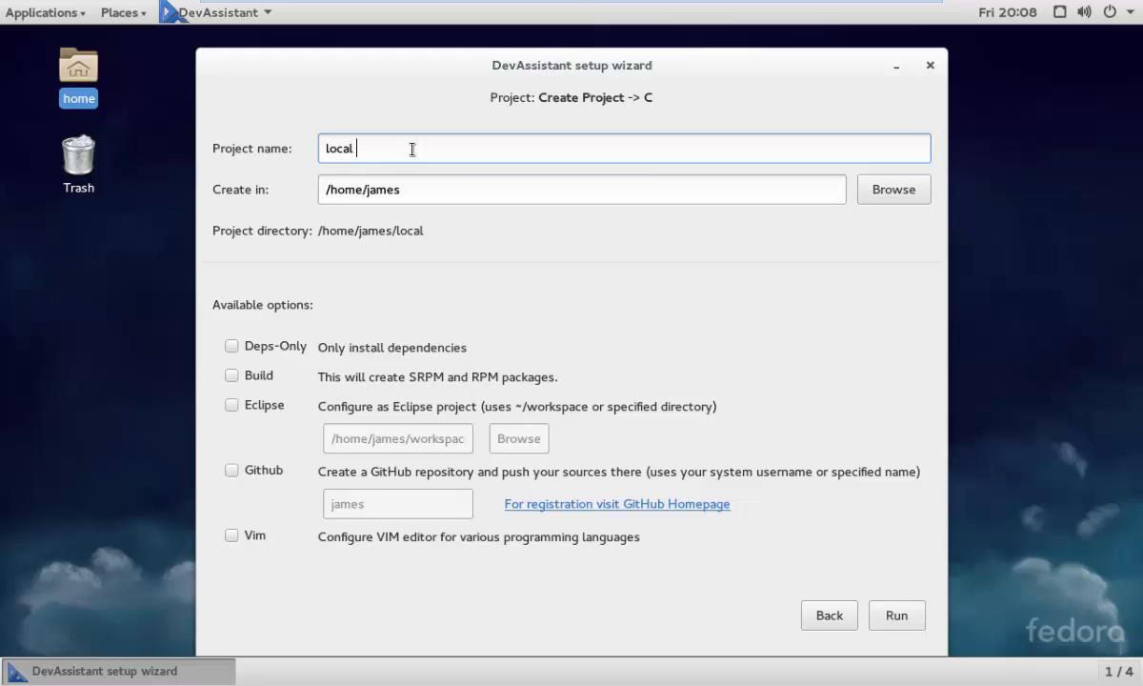
pyautogui.press('BackSpace')
pyautogui.press('BackSpace')
pyautogui.press('BackSpace')
pyautogui.press('BackSpace')
pyautogui.press('BackSpace')
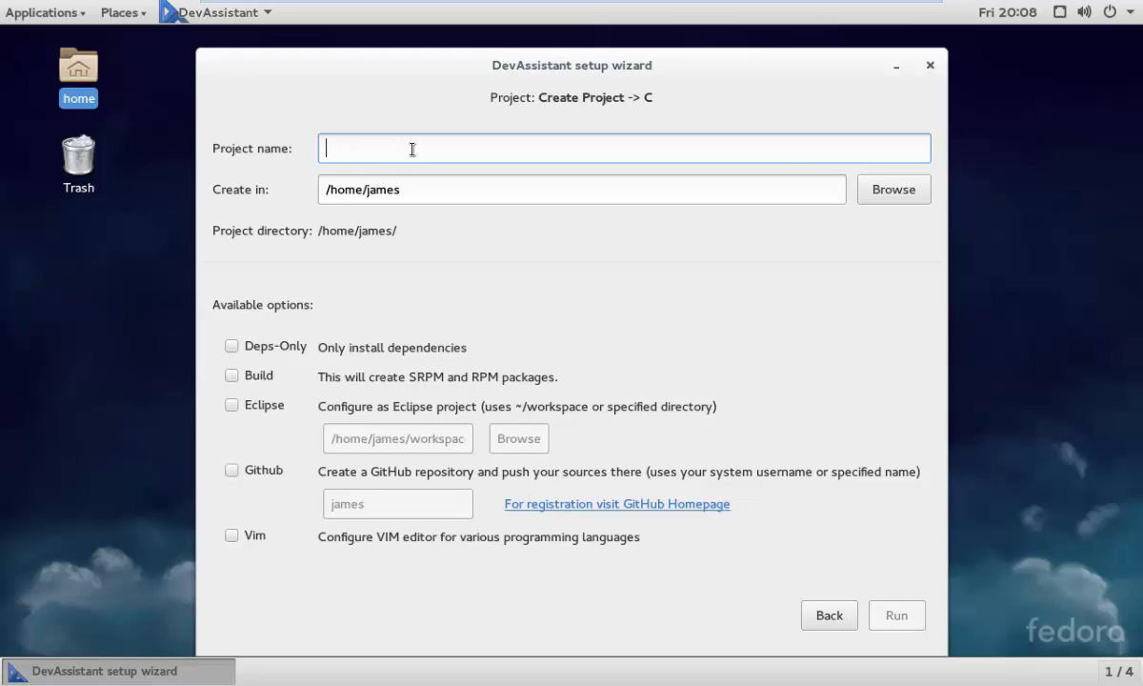
pyautogui.write('t')
pyautogui.press('BackSpace')
pyautogui.write('c test')
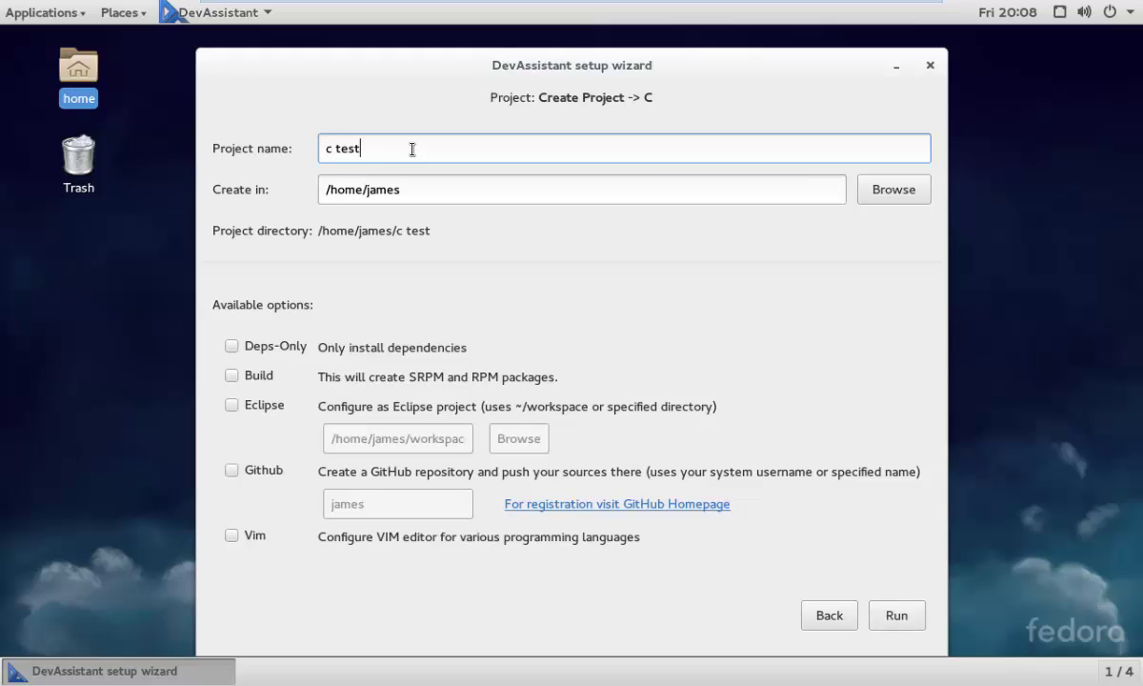
pyautogui.write(' file')
pyautogui.click(917, 621)
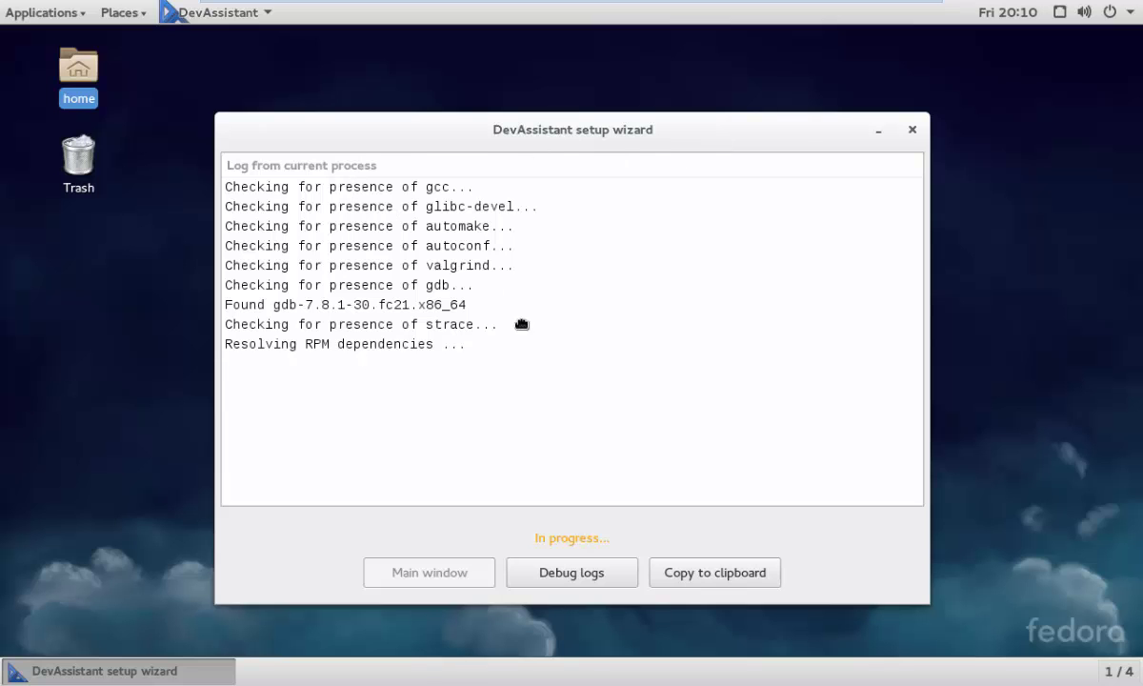
# - Cancel the project creation, declining the dependency installation, and close the DevAssistant setup wizard
pyautogui.moveTo(528, 345); pyautogui.dragTo(619, 96)
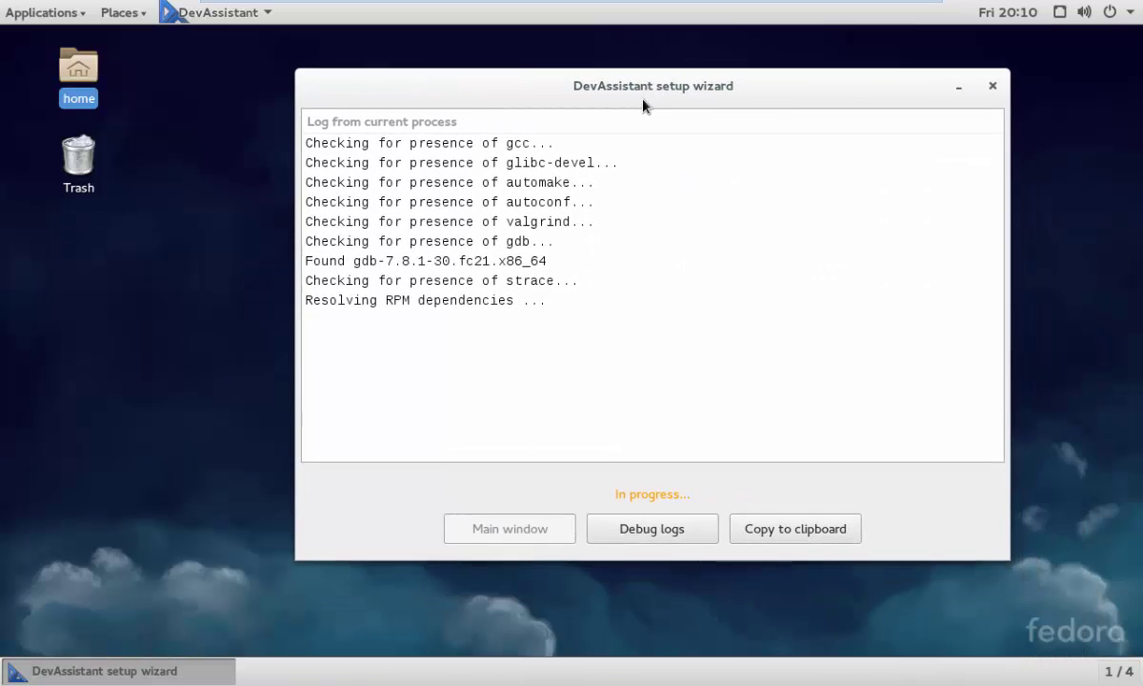
pyautogui.click(992, 85)
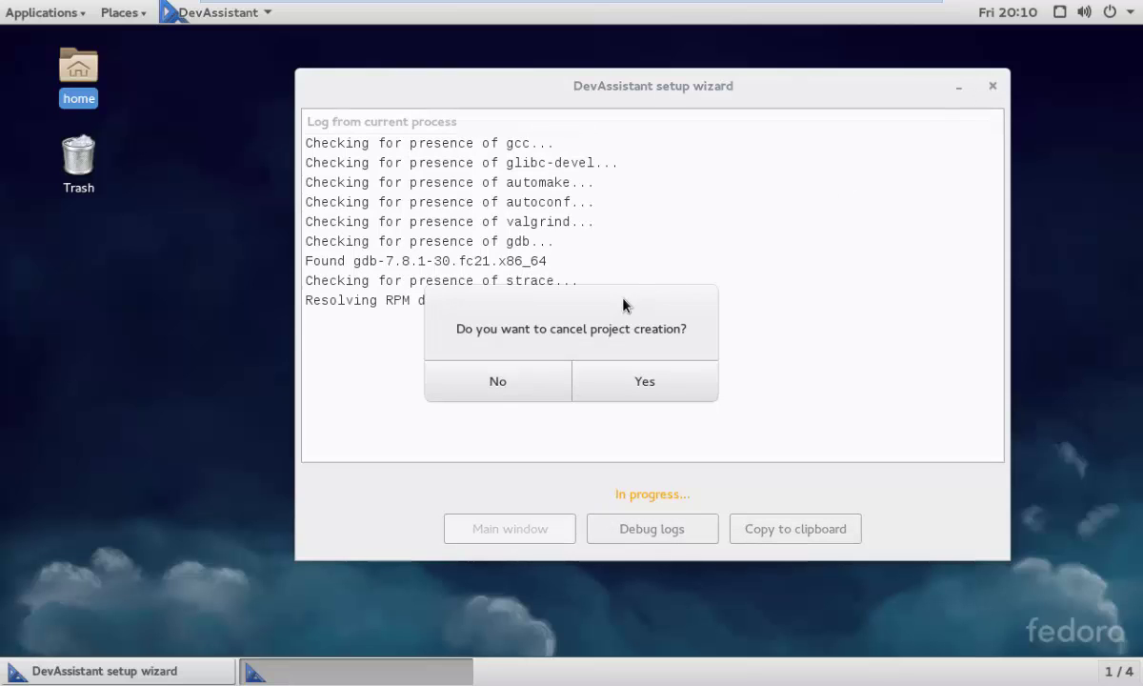
pyautogui.click(647, 379)
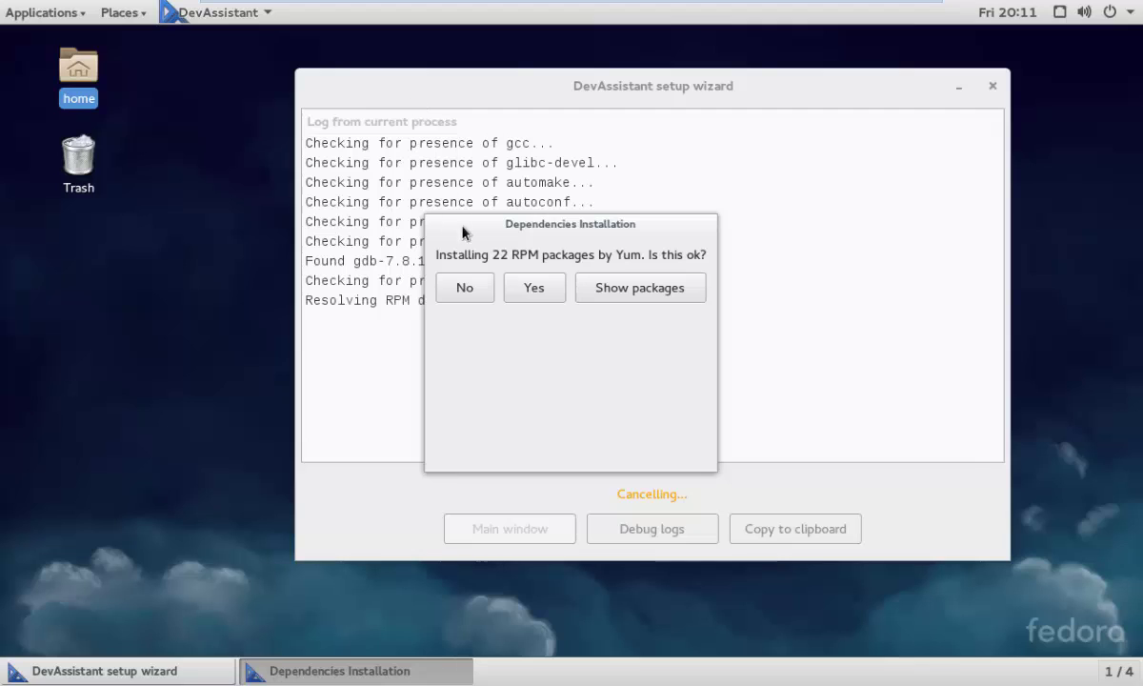
pyautogui.click(458, 289)
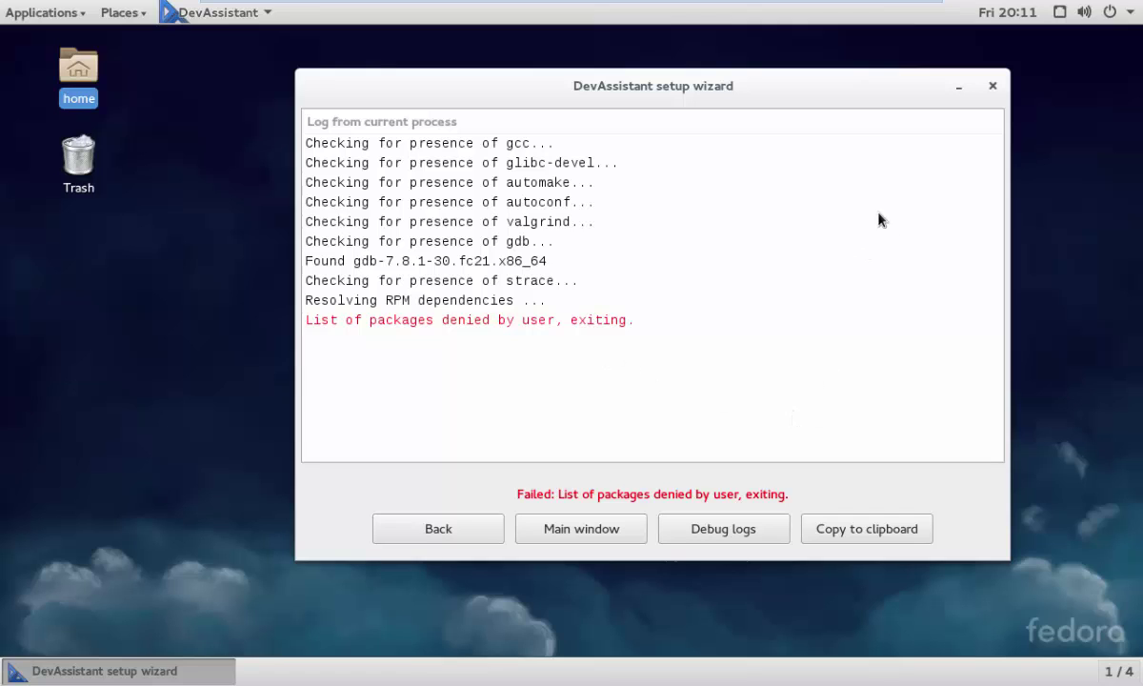
pyautogui.click(993, 85)
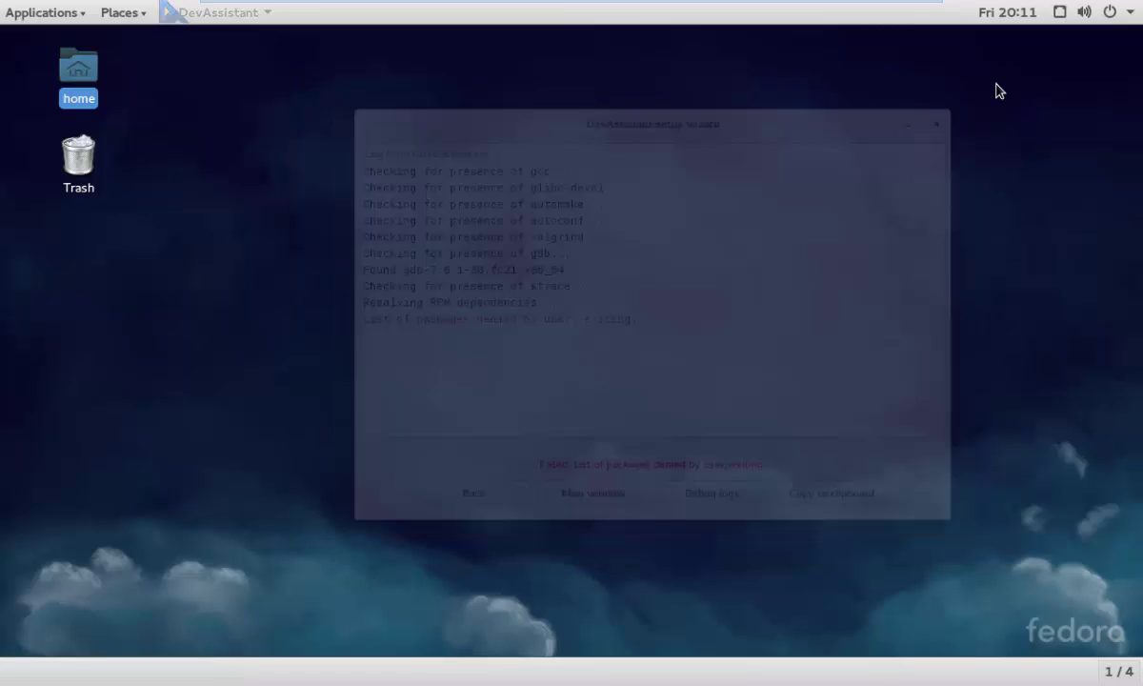
# - Look through the installed internet applications and launch the gedit text editor from the accessories
pyautogui.click(36, 14)
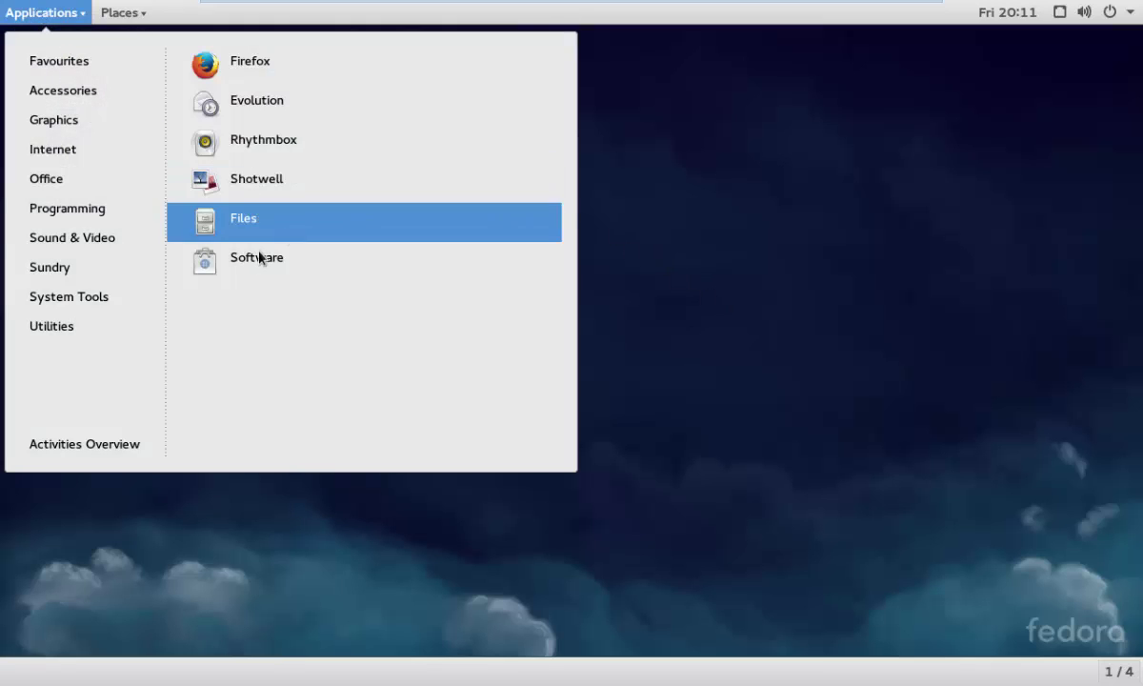
pyautogui.moveTo(60, 149)
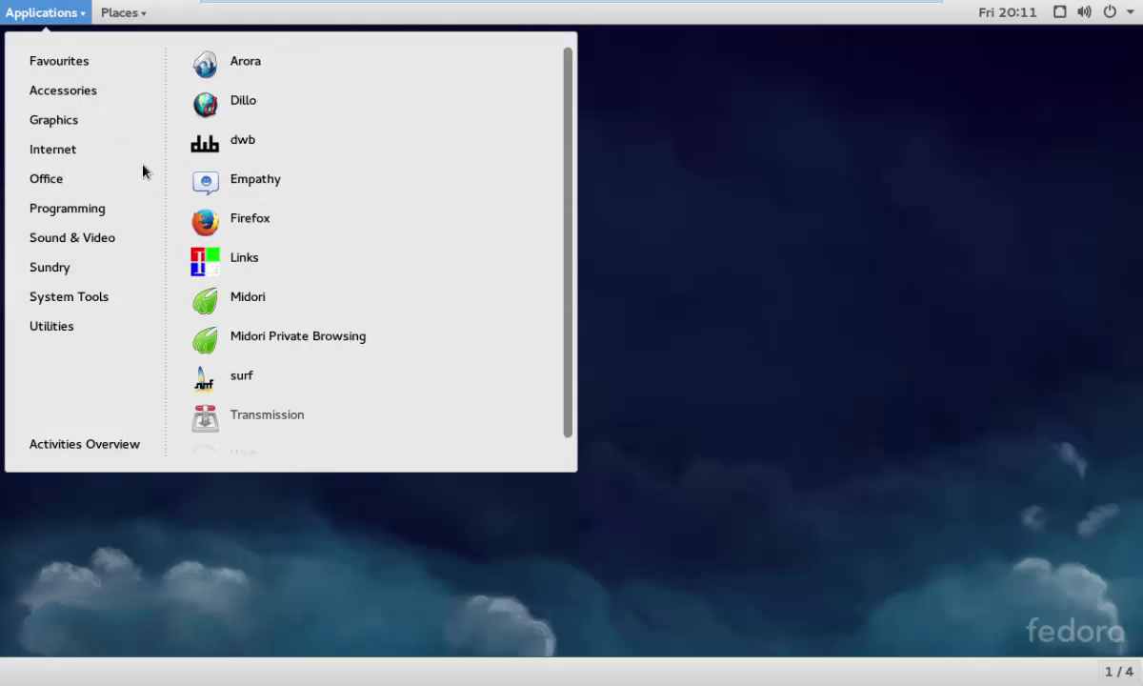
pyautogui.moveTo(104, 187)
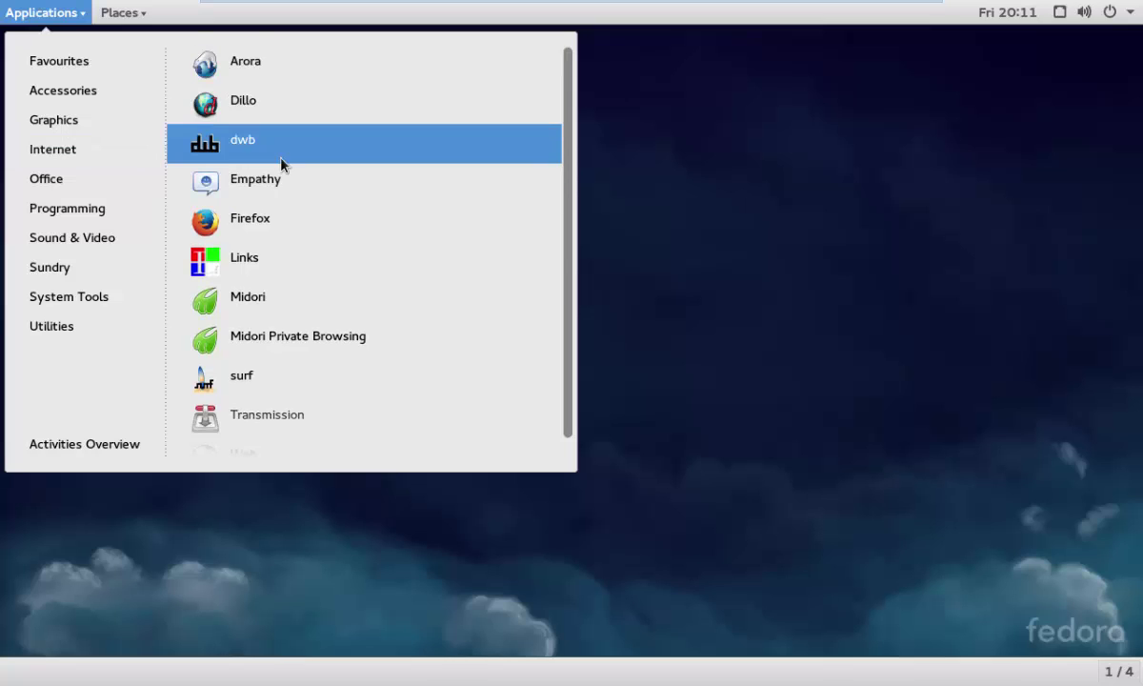
pyautogui.scroll(-1, 229, 152)
pyautogui.moveTo(82, 70)
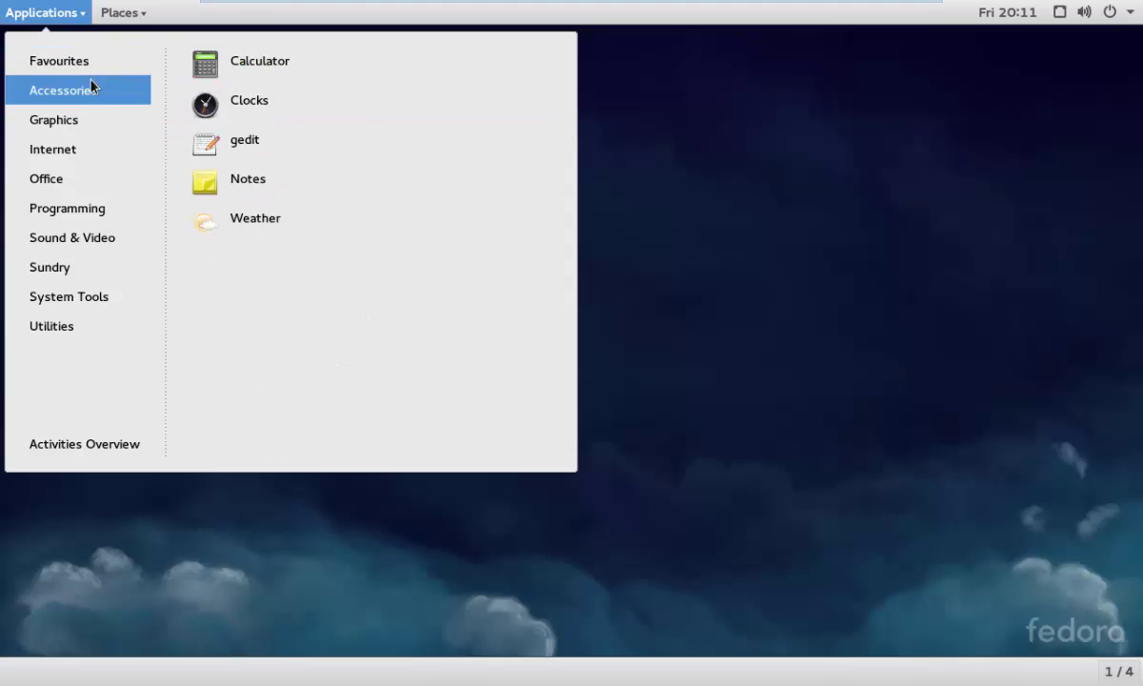
pyautogui.click(217, 141)
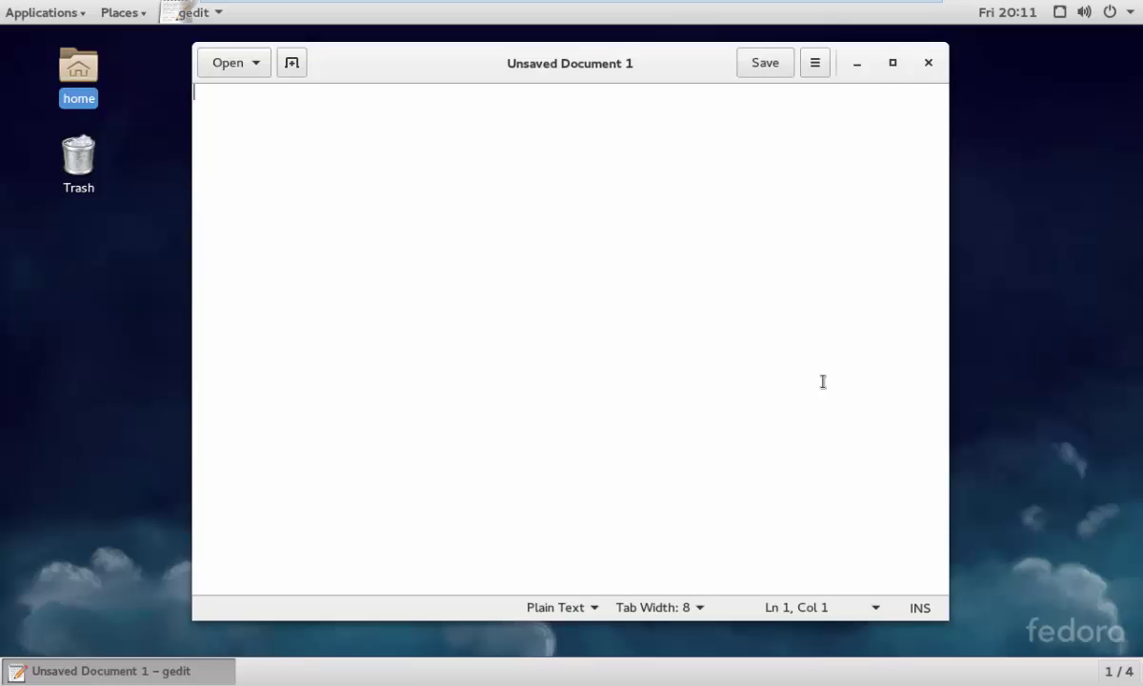
# - Try to set the blank document's highlight mode to C
pyautogui.click(576, 616)
pyautogui.scroll(-3, 480, 477)
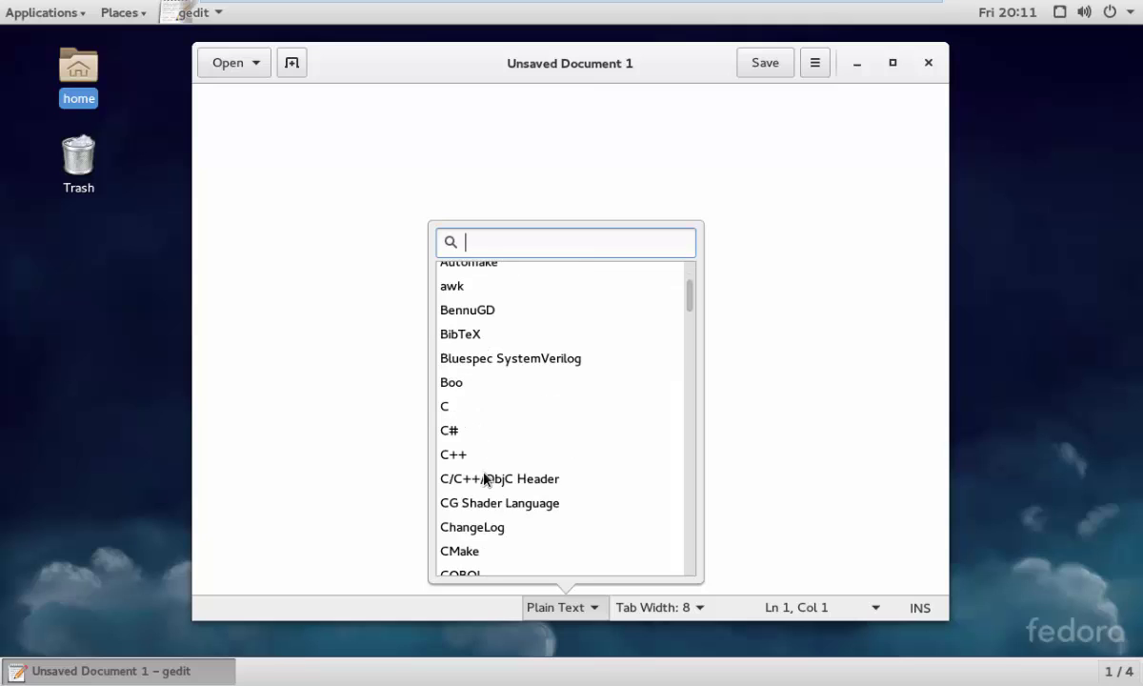
pyautogui.click(454, 409)
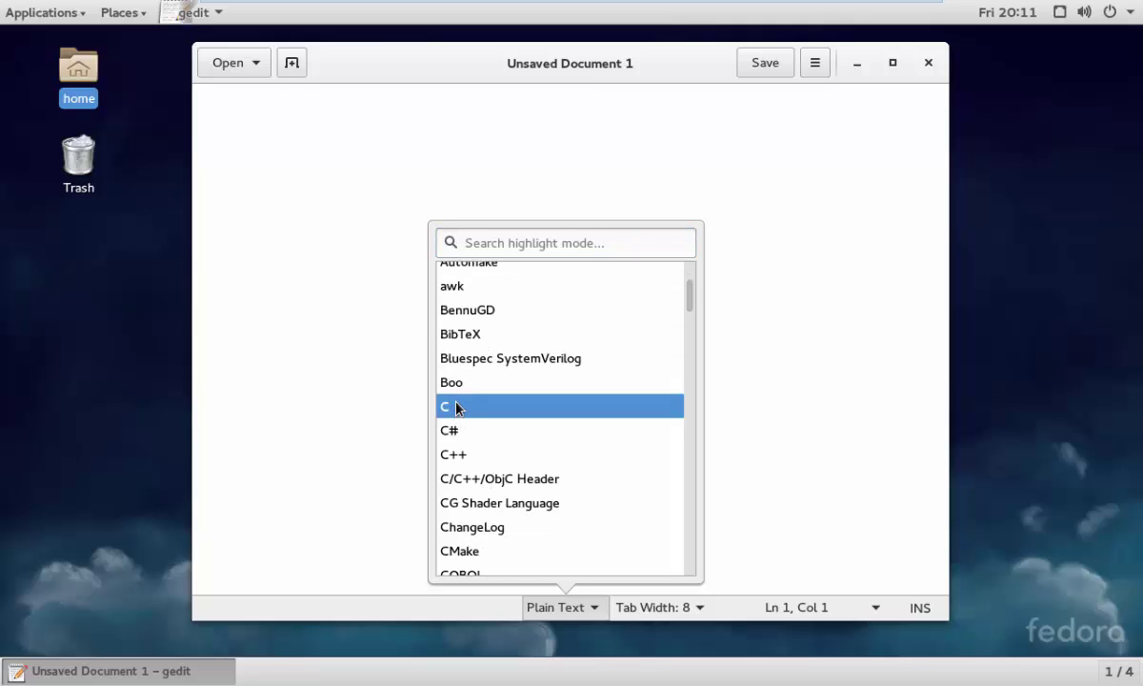
pyautogui.click(384, 255)
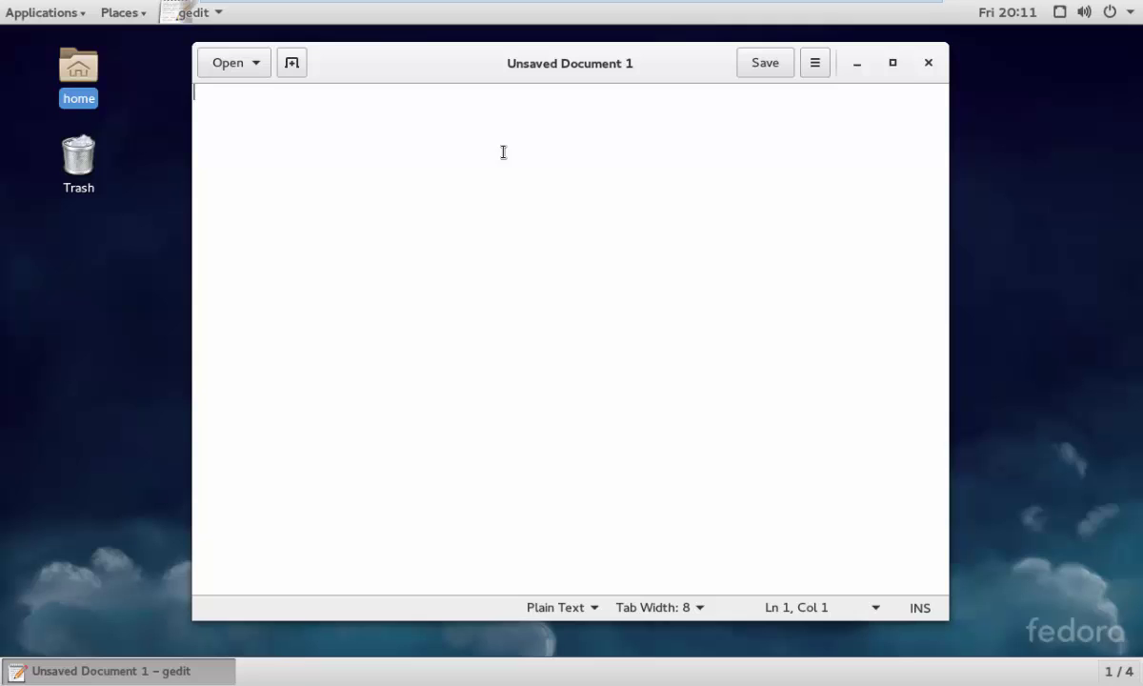
# - Write the line "#include <stdio.h>" at the start of the document and begin a new line
pyautogui.write('~')
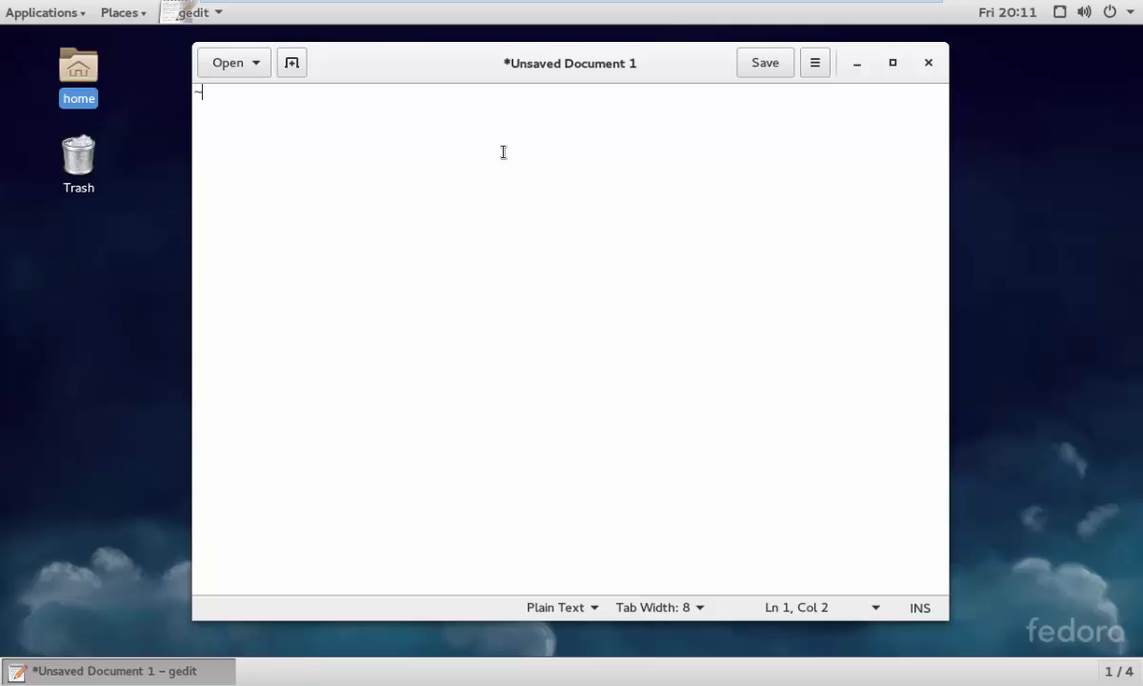
pyautogui.press('BackSpace')
pyautogui.write('#include')
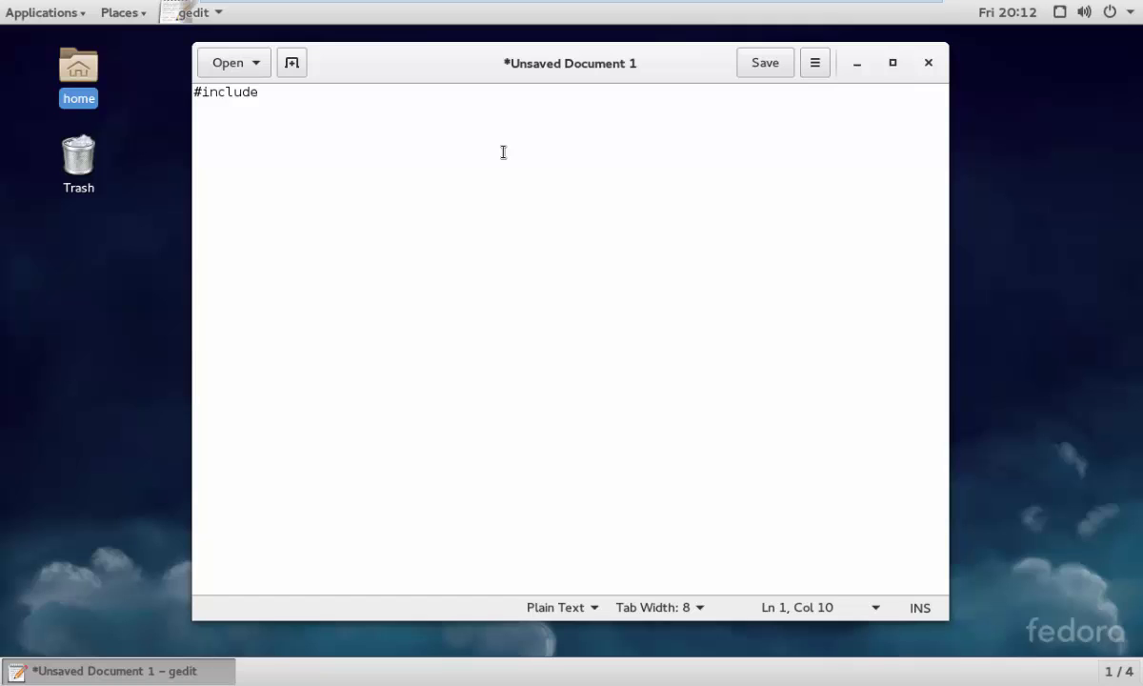
pyautogui.write('{')
pyautogui.press('BackSpace')
pyautogui.write('<stdio.h>')
pyautogui.press('Return')
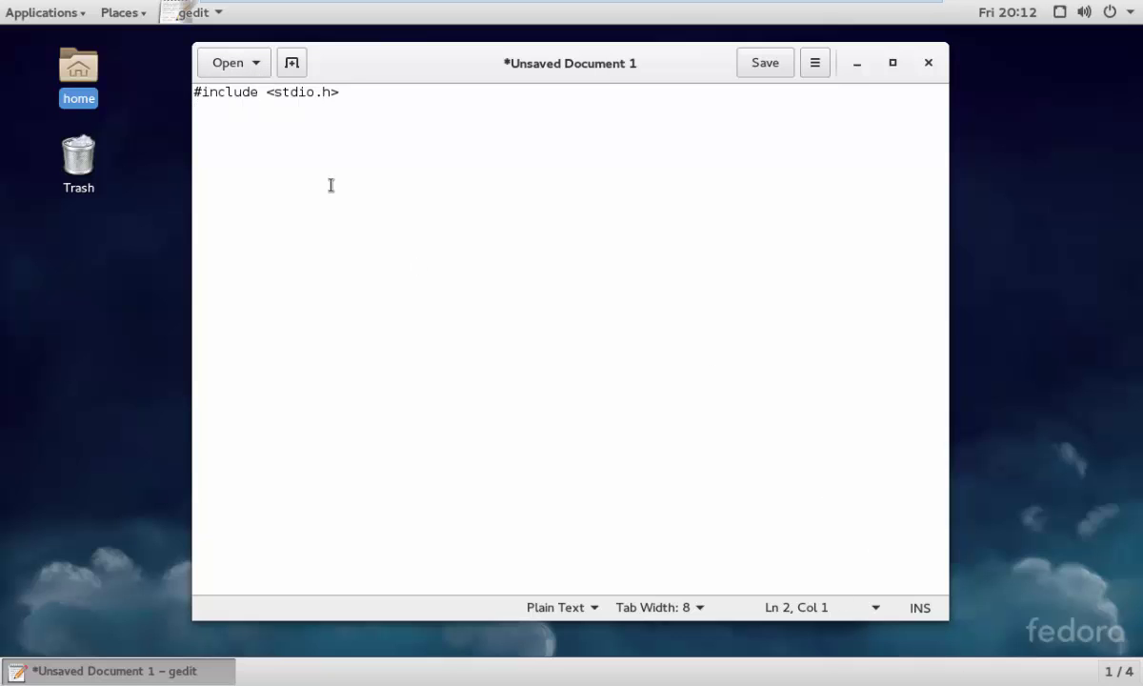
# - Delete the whole include line so the document is empty again
pyautogui.press('BackSpace')
pyautogui.press('BackSpace')
pyautogui.press('BackSpace')
pyautogui.press('BackSpace')
pyautogui.press('BackSpace')
pyautogui.press('BackSpace')
pyautogui.press('BackSpace')
pyautogui.press('BackSpace')
pyautogui.press('BackSpace')
pyautogui.press('BackSpace')
pyautogui.press('BackSpace')
pyautogui.press('BackSpace')
pyautogui.press('BackSpace')
pyautogui.press('BackSpace')
pyautogui.press('BackSpace')
pyautogui.press('BackSpace')
pyautogui.press('BackSpace')
pyautogui.press('BackSpace')
pyautogui.press('BackSpace')
# - Set the empty document's highlight mode to Python
pyautogui.click(578, 606)
pyautogui.scroll(-5, 518, 396)
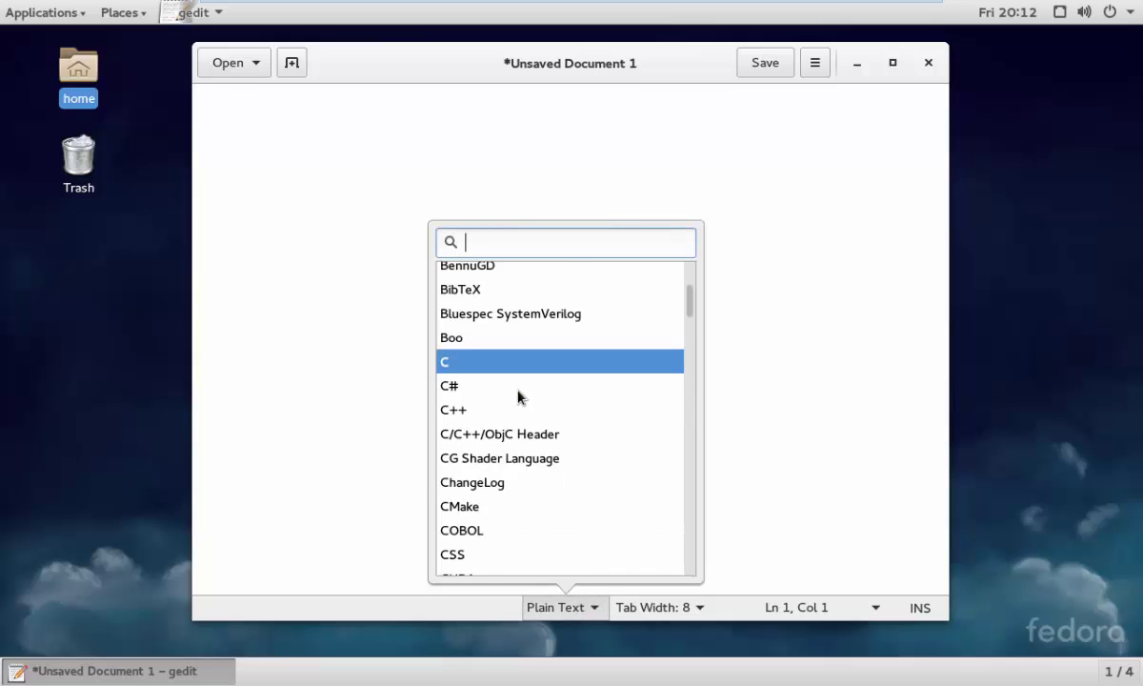
pyautogui.scroll(-5, 520, 396)
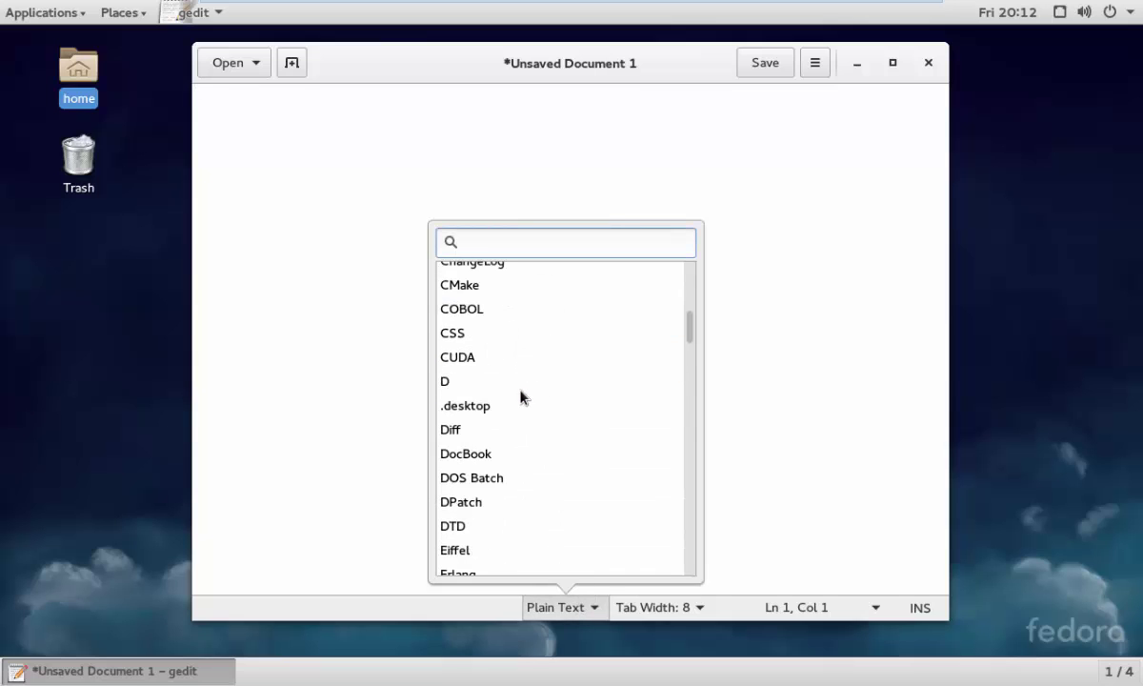
pyautogui.scroll(-5, 522, 397)
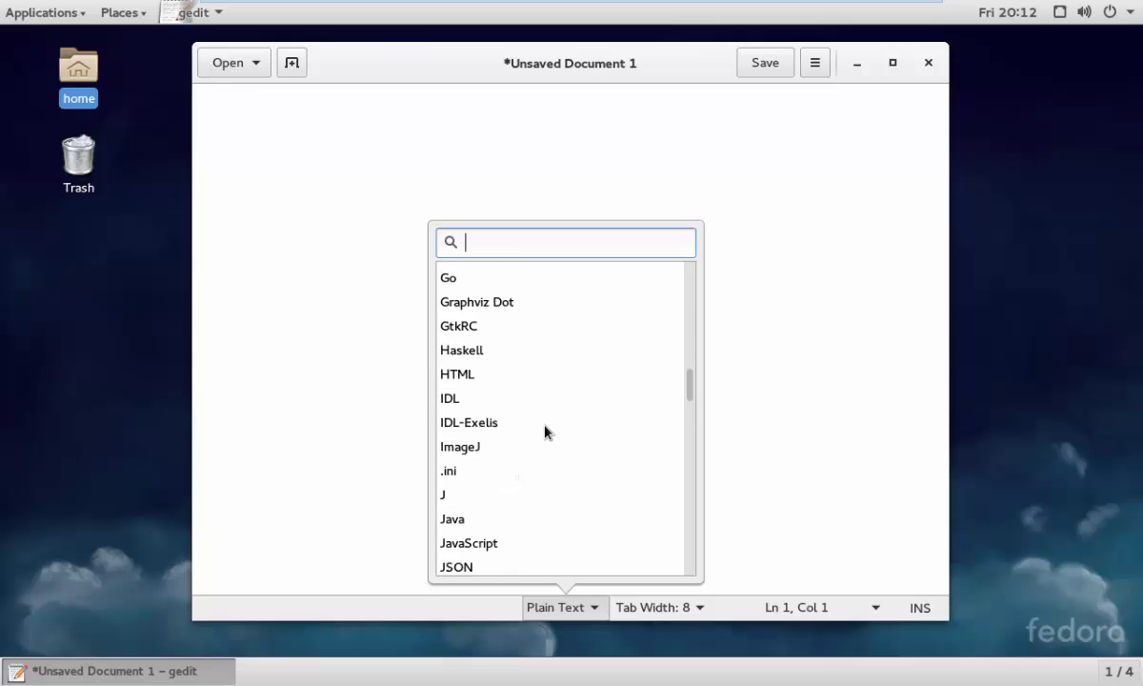
pyautogui.scroll(-5, 523, 428)
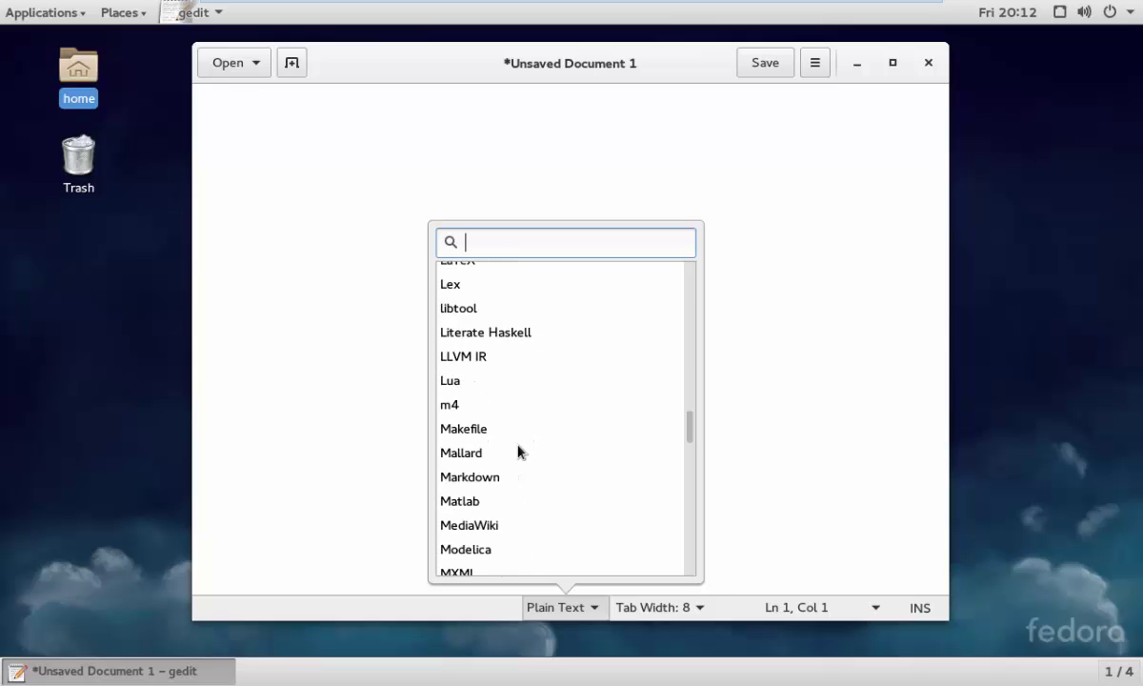
pyautogui.scroll(-5, 533, 479)
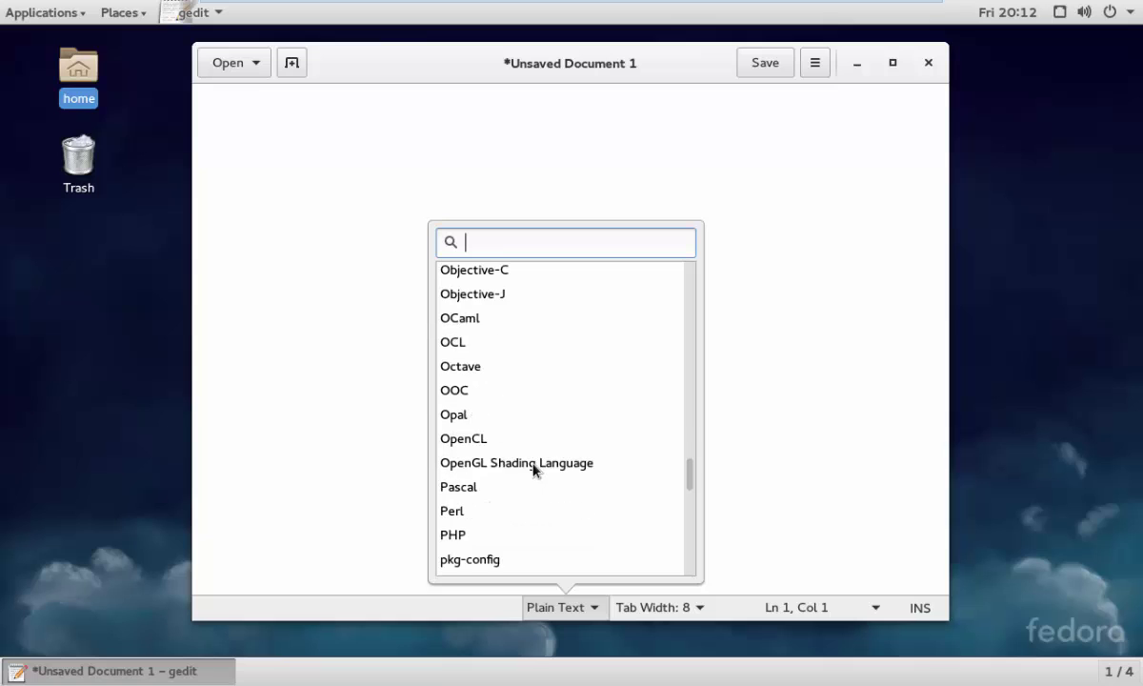
pyautogui.scroll(-3, 542, 490)
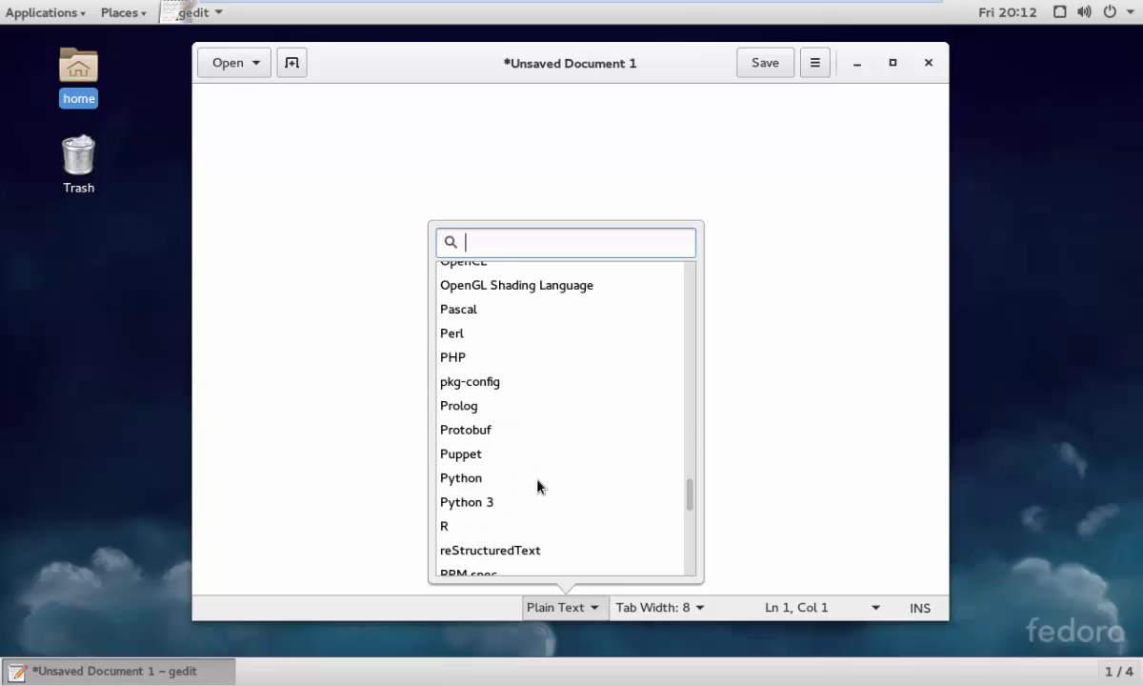
pyautogui.click(474, 478)
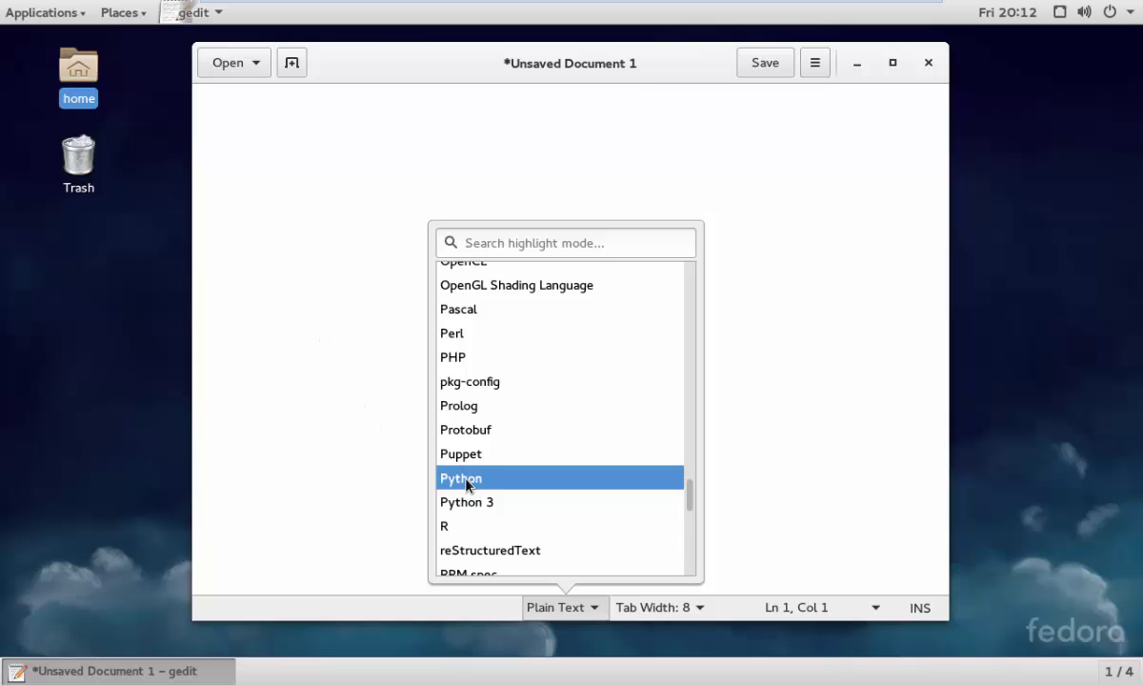
pyautogui.click(270, 358)
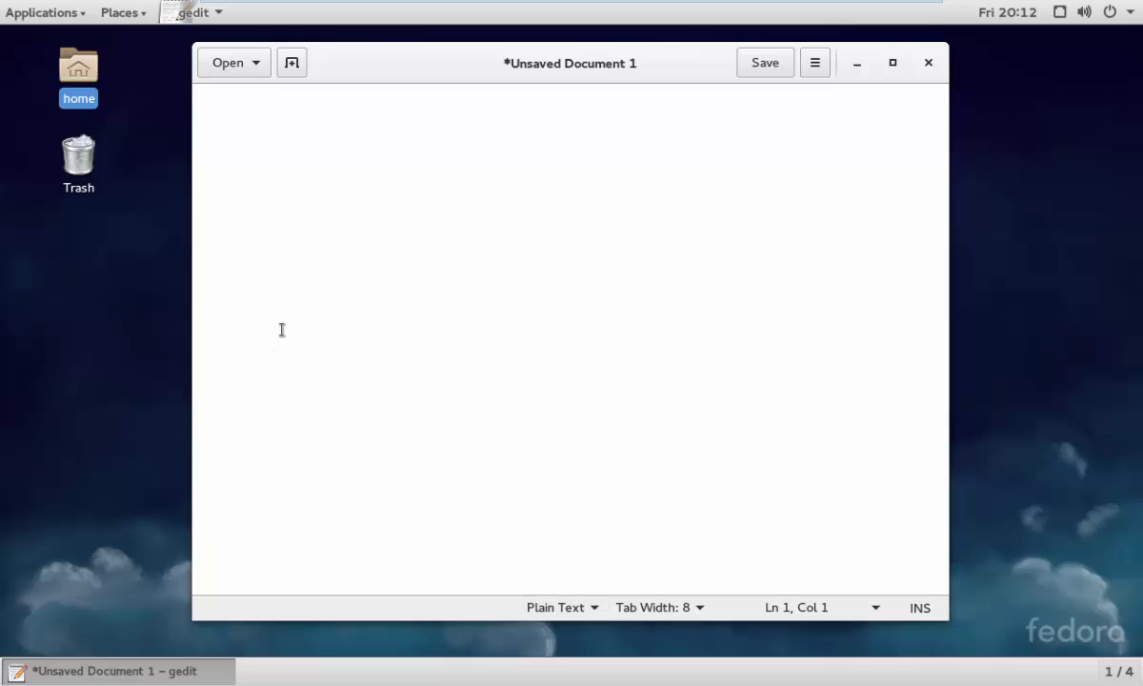
pyautogui.click(590, 608)
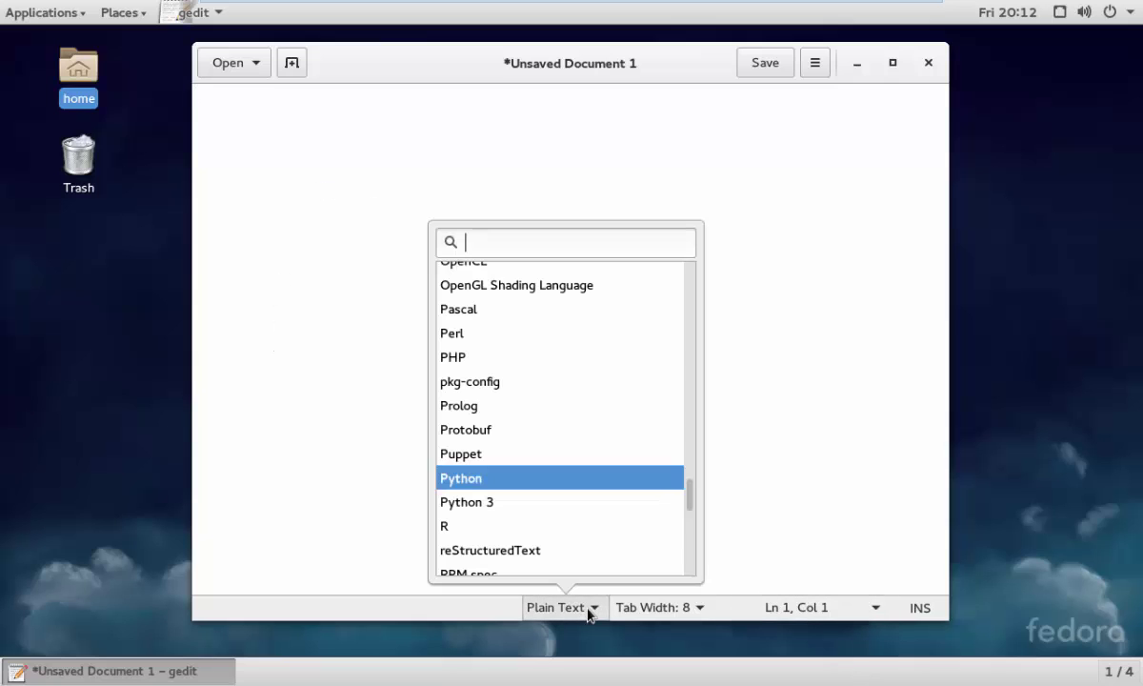
pyautogui.click(452, 478)
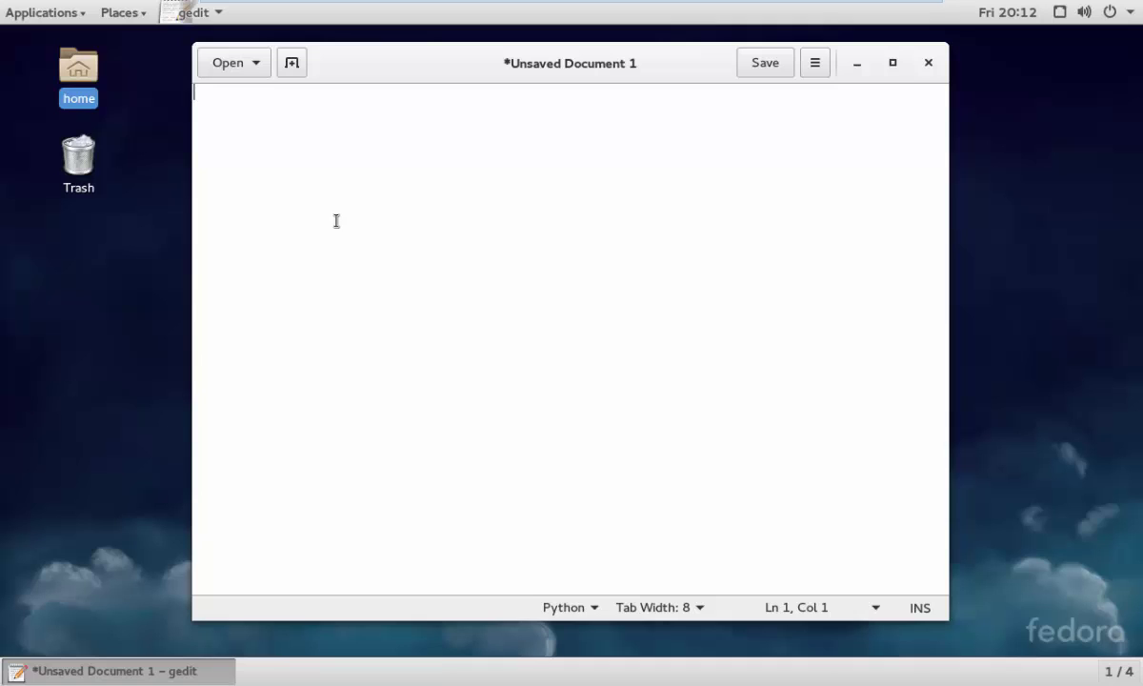
# - Begin a print statement on the first line with the string "hello youtubers", leaving the closing bracket out
pyautogui.write('print("hell')
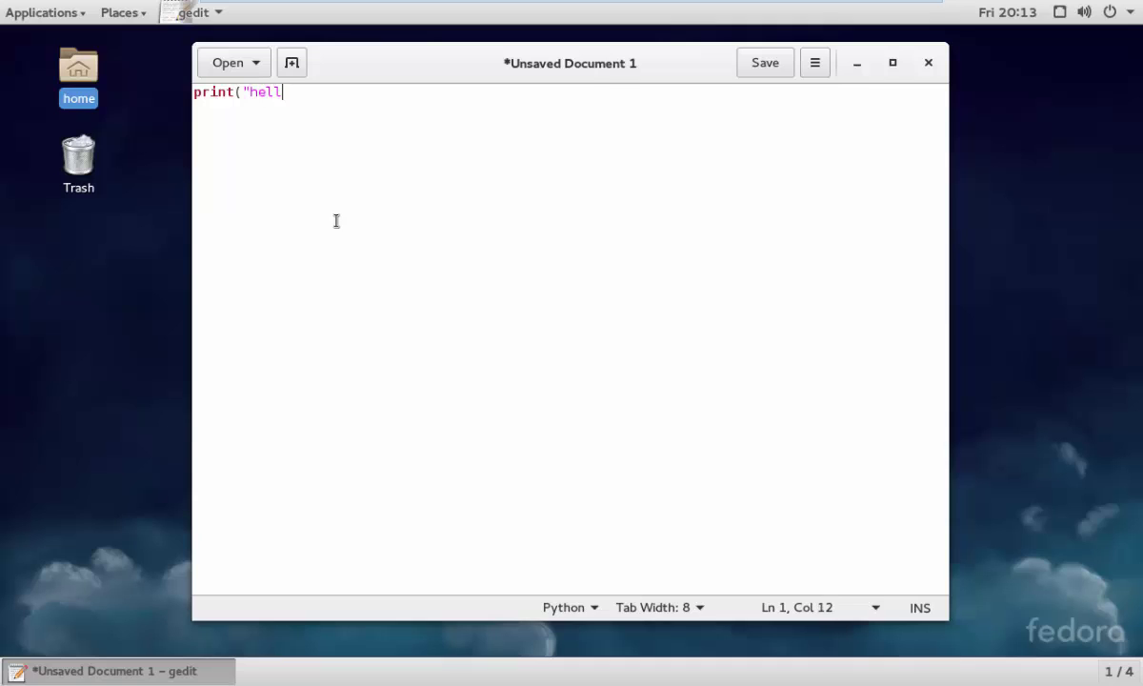
pyautogui.write('o youtubers"')
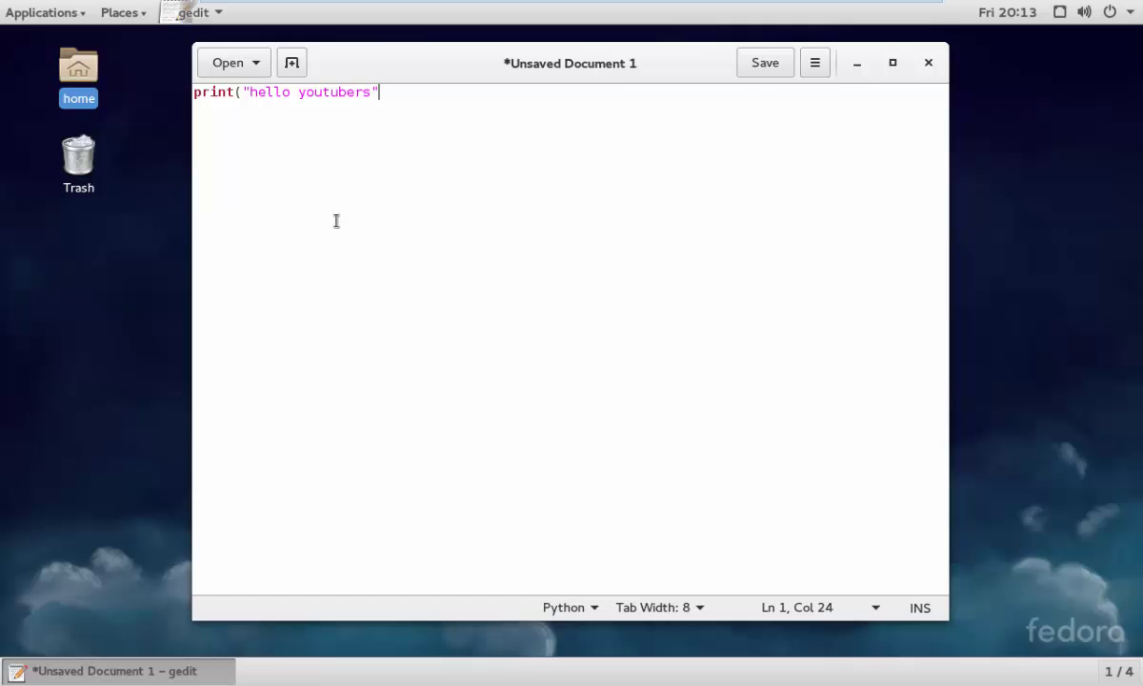
# - Replace the string with "comment on what you think of this video", close the print statement and begin a new line
pyautogui.press('BackSpace')
pyautogui.press('BackSpace')
pyautogui.press('BackSpace')
pyautogui.press('BackSpace')
pyautogui.press('BackSpace')
pyautogui.press('BackSpace')
pyautogui.press('BackSpace')
pyautogui.press('BackSpace')
pyautogui.press('BackSpace')
pyautogui.press('BackSpace')
pyautogui.press('BackSpace')
pyautogui.press('BackSpace')
pyautogui.press('BackSpace')
pyautogui.press('BackSpace')
pyautogui.press('BackSpace')
pyautogui.press('BackSpace')
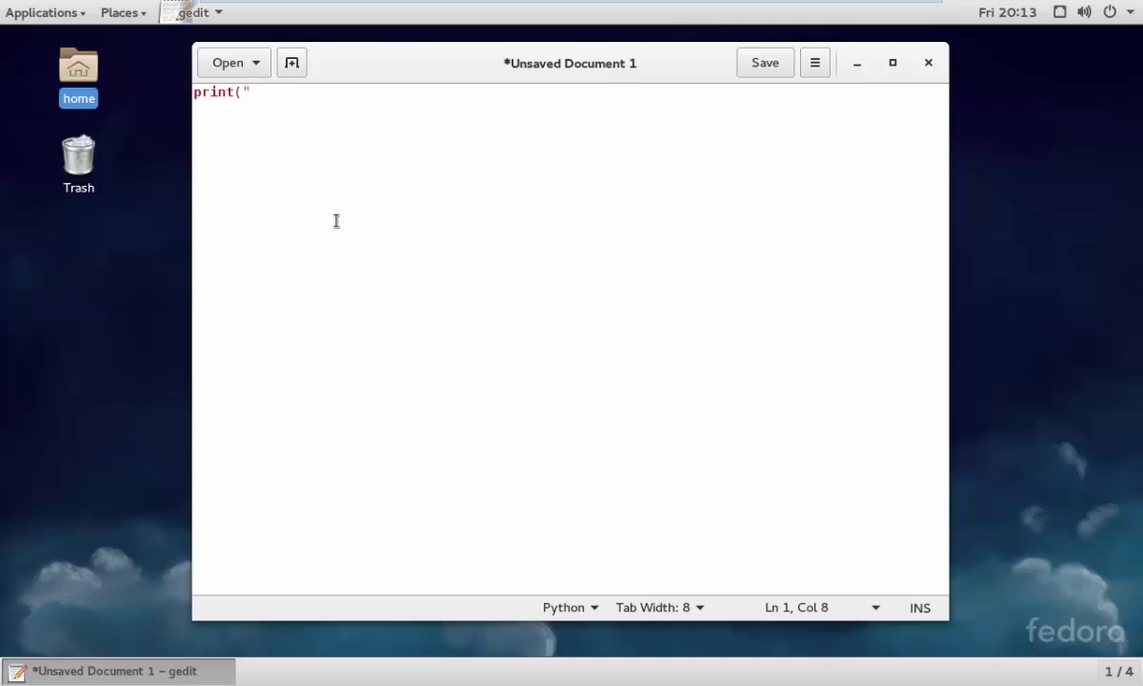
pyautogui.write('co')
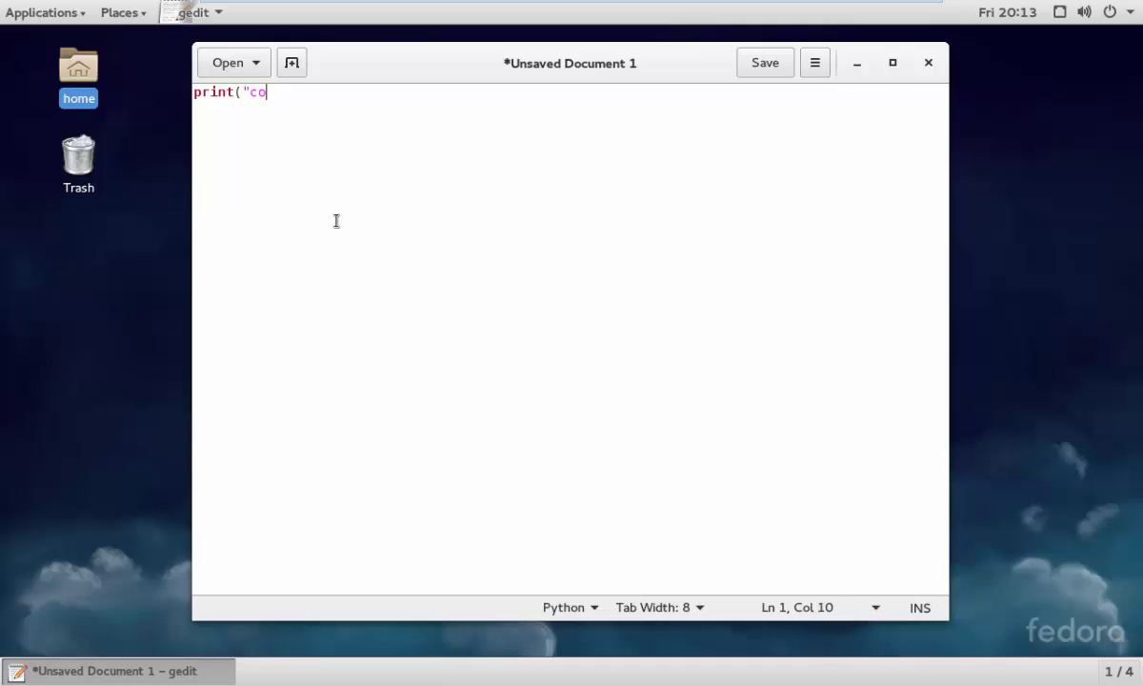
pyautogui.write('oment')
pyautogui.press('BackSpace')
pyautogui.press('BackSpace')
pyautogui.press('BackSpace')
pyautogui.press('BackSpace')
pyautogui.press('BackSpace')
pyautogui.press('BackSpace')
pyautogui.press('BackSpace')
pyautogui.write('mment')
pyautogui.press('BackSpace')
pyautogui.press('BackSpace')
pyautogui.press('BackSpace')
pyautogui.press('BackSpace')
pyautogui.press('BackSpace')
pyautogui.write('omm')
pyautogui.write('ent')
pyautogui.write(' on ')
pyautogui.write('y')
pyautogui.press('BackSpace')
pyautogui.write('wha')
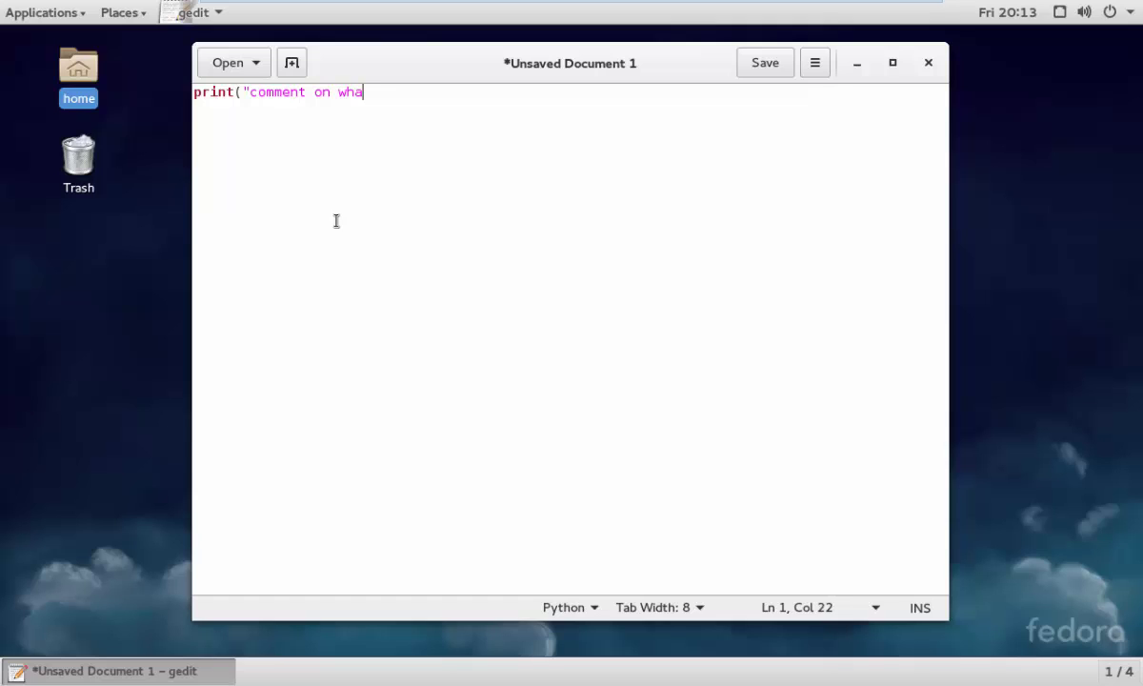
pyautogui.write('t yoi')
pyautogui.press('BackSpace')
pyautogui.write('u think of')
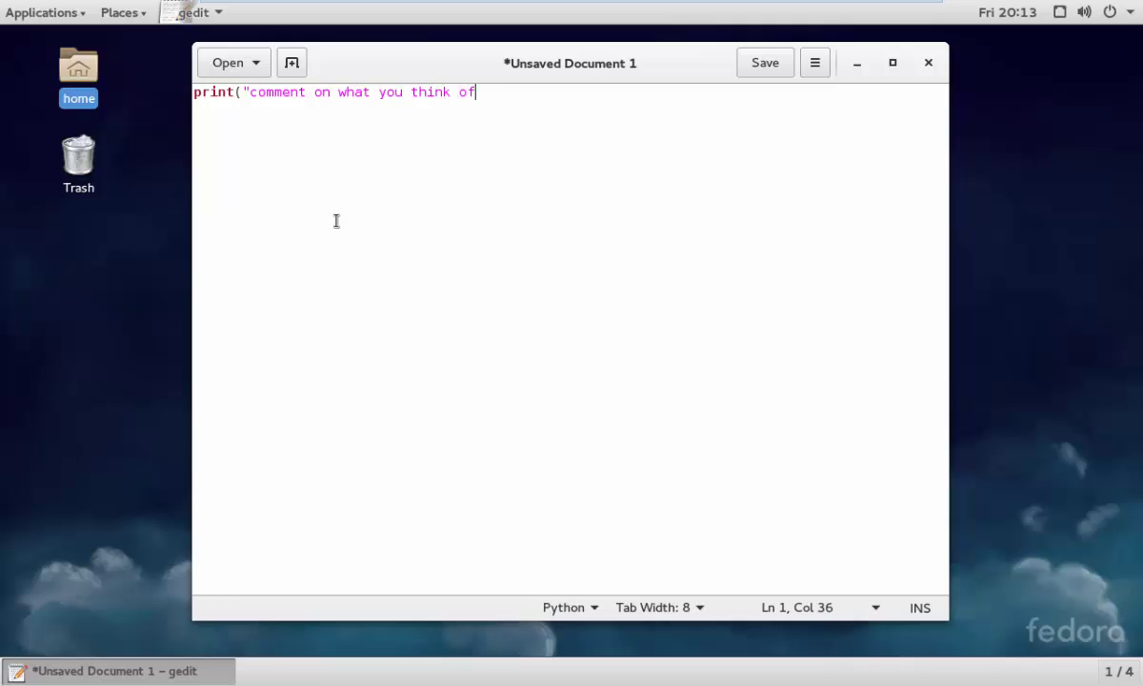
pyautogui.write(' this video')
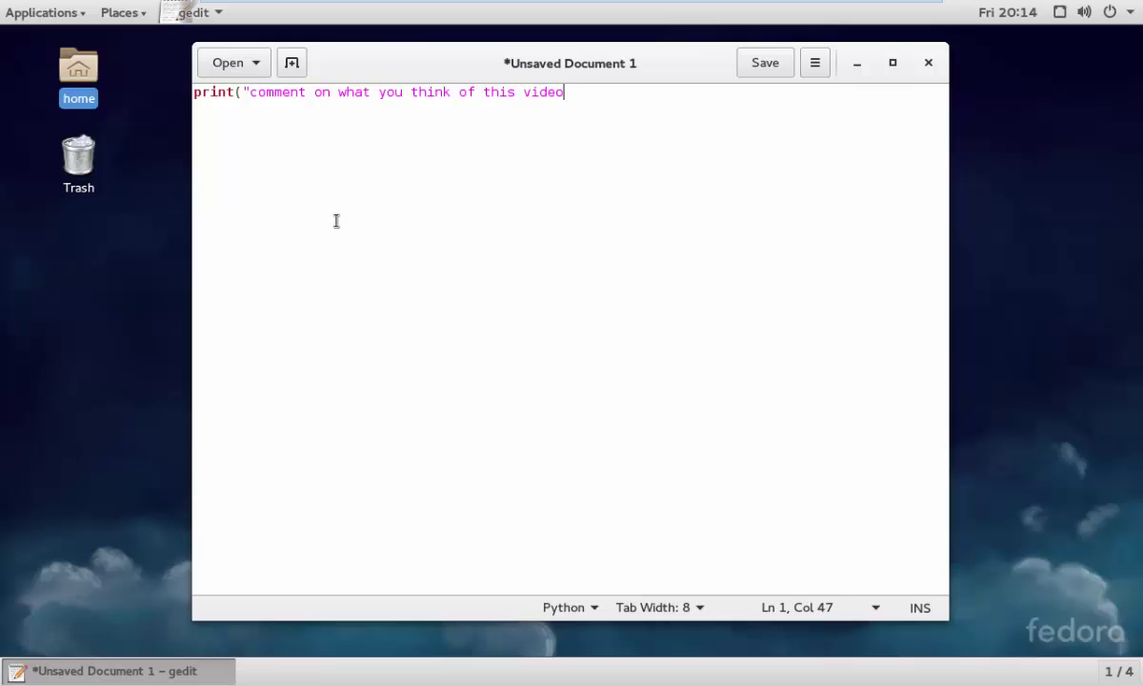
pyautogui.write('")')
pyautogui.press('Return')
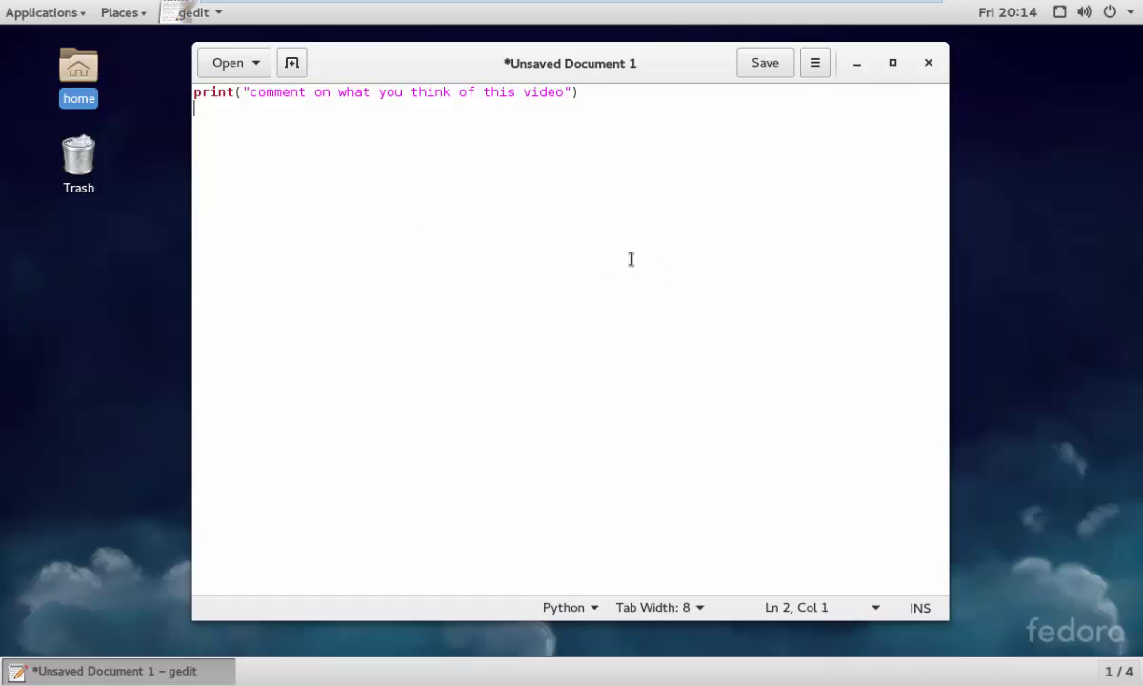
pyautogui.click(255, 62)
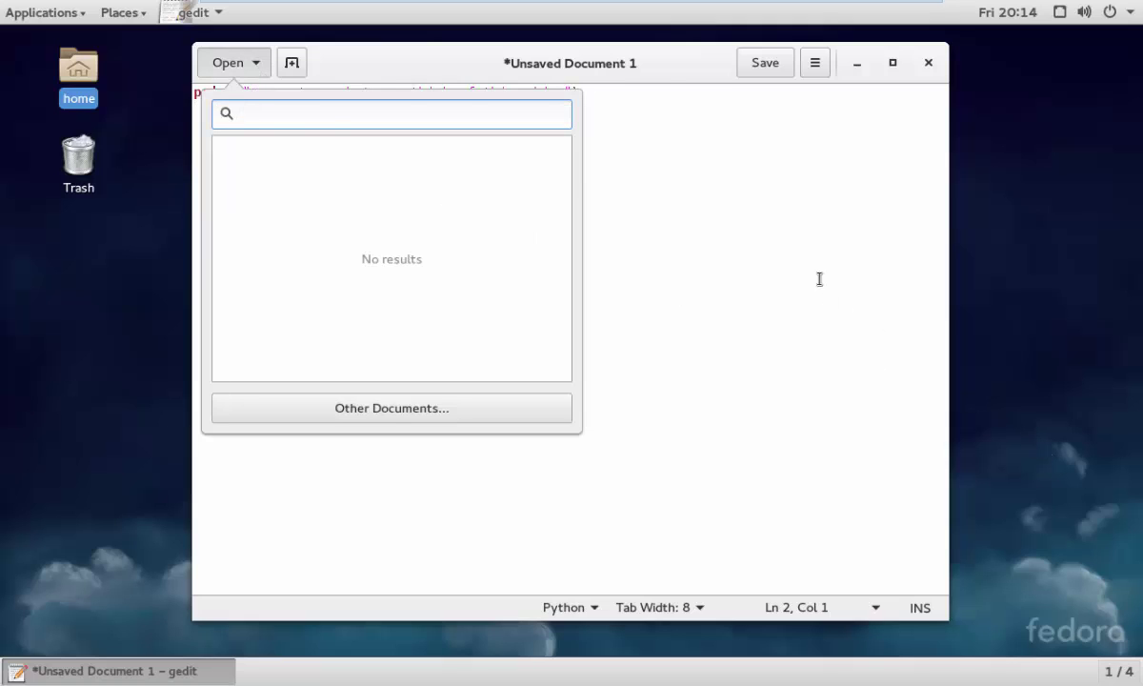
pyautogui.press('Escape')
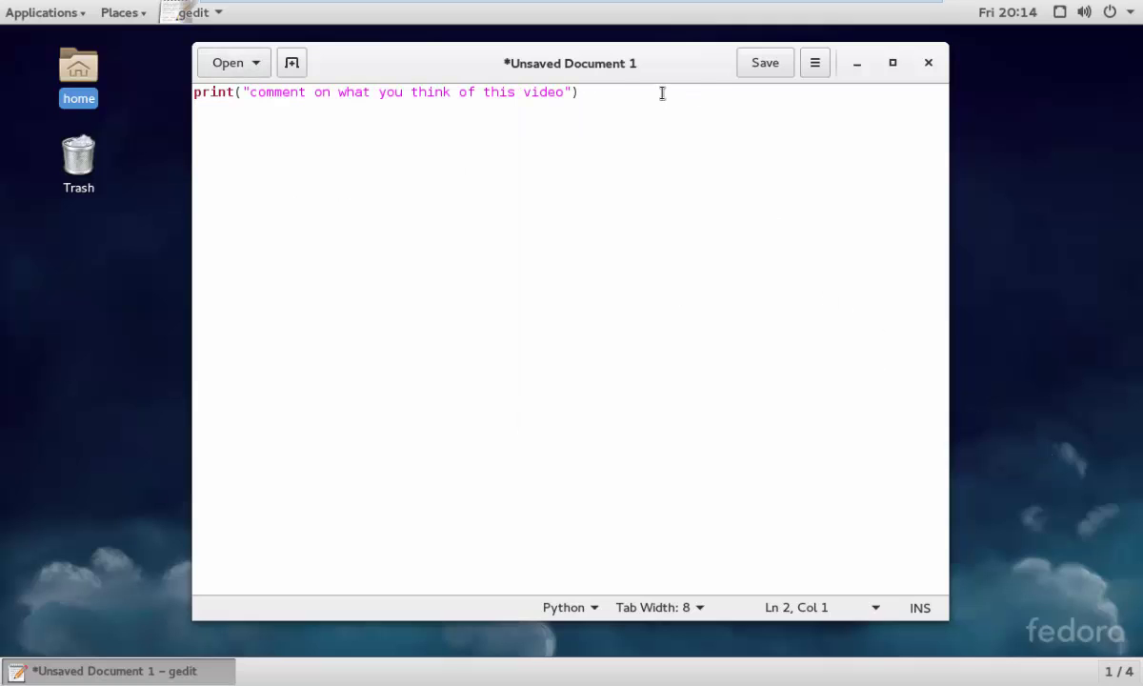
# - Replace the text inside the print statement's quotes with "hello world" and return to the second line
pyautogui.click(564, 93)
pyautogui.press('BackSpace')
pyautogui.press('BackSpace')
pyautogui.press('BackSpace')
pyautogui.press('BackSpace')
pyautogui.press('BackSpace')
pyautogui.press('BackSpace')
pyautogui.press('BackSpace')
pyautogui.press('BackSpace')
pyautogui.press('BackSpace')
pyautogui.press('BackSpace')
pyautogui.press('BackSpace')
pyautogui.press('BackSpace')
pyautogui.press('BackSpace')
pyautogui.press('BackSpace')
pyautogui.press('BackSpace')
pyautogui.press('BackSpace')
pyautogui.press('BackSpace')
pyautogui.press('BackSpace')
pyautogui.press('BackSpace')
pyautogui.press('BackSpace')
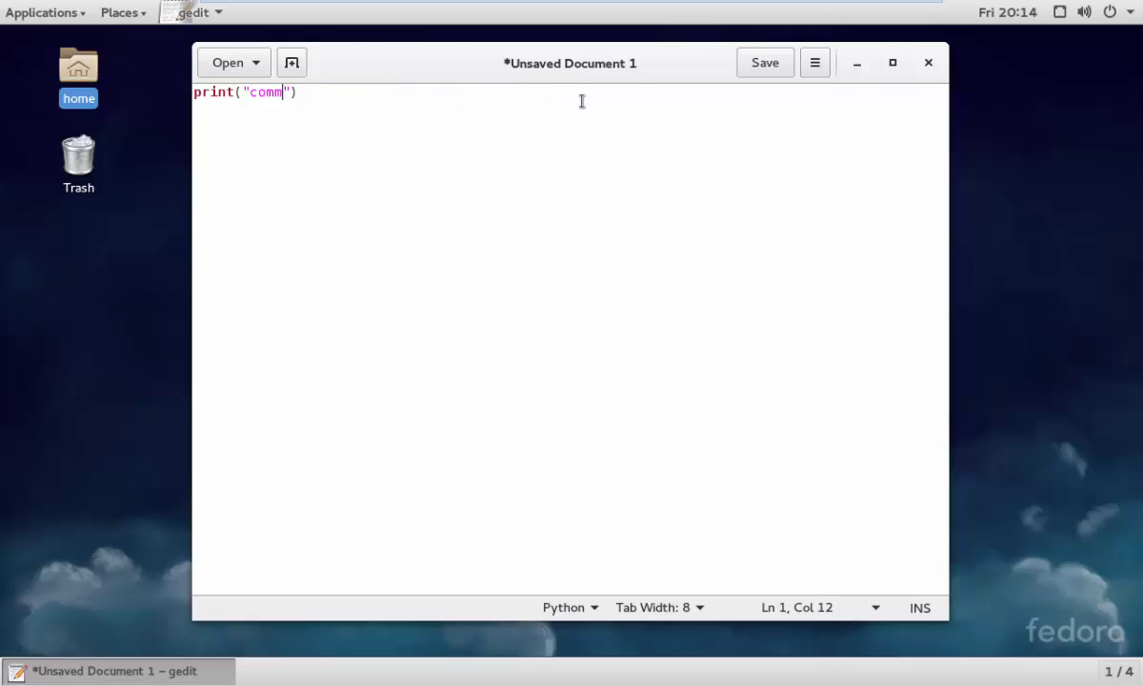
pyautogui.press('BackSpace')
pyautogui.press('BackSpace')
pyautogui.press('BackSpace')
pyautogui.press('BackSpace')
pyautogui.write('hello')
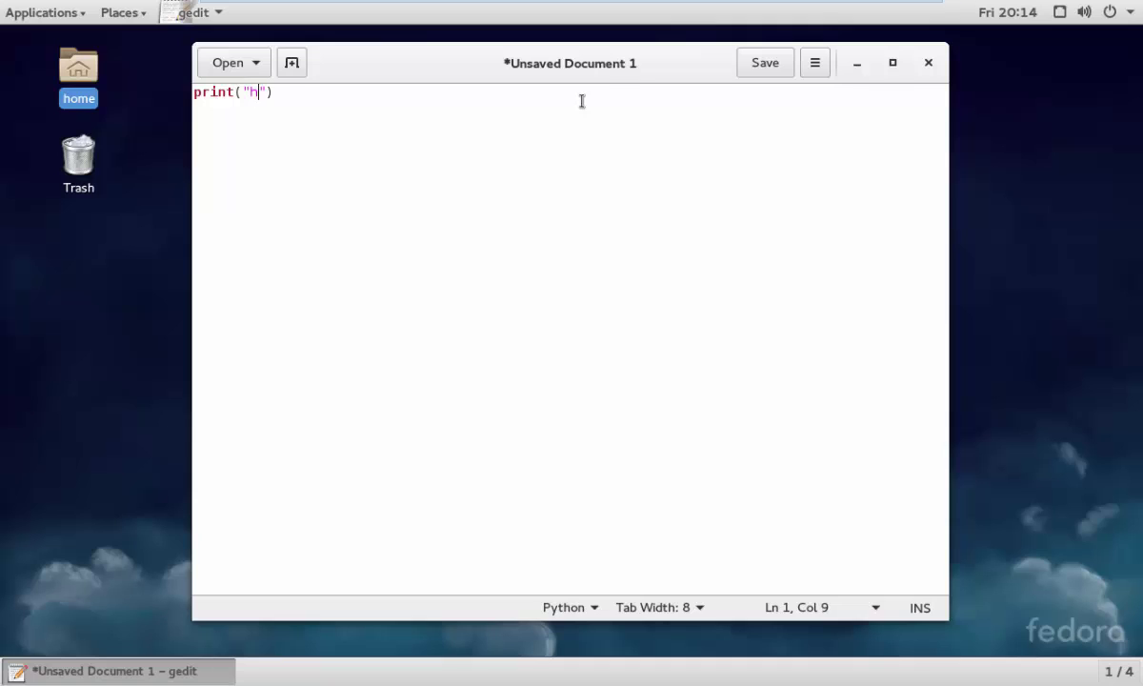
pyautogui.write(' wot')
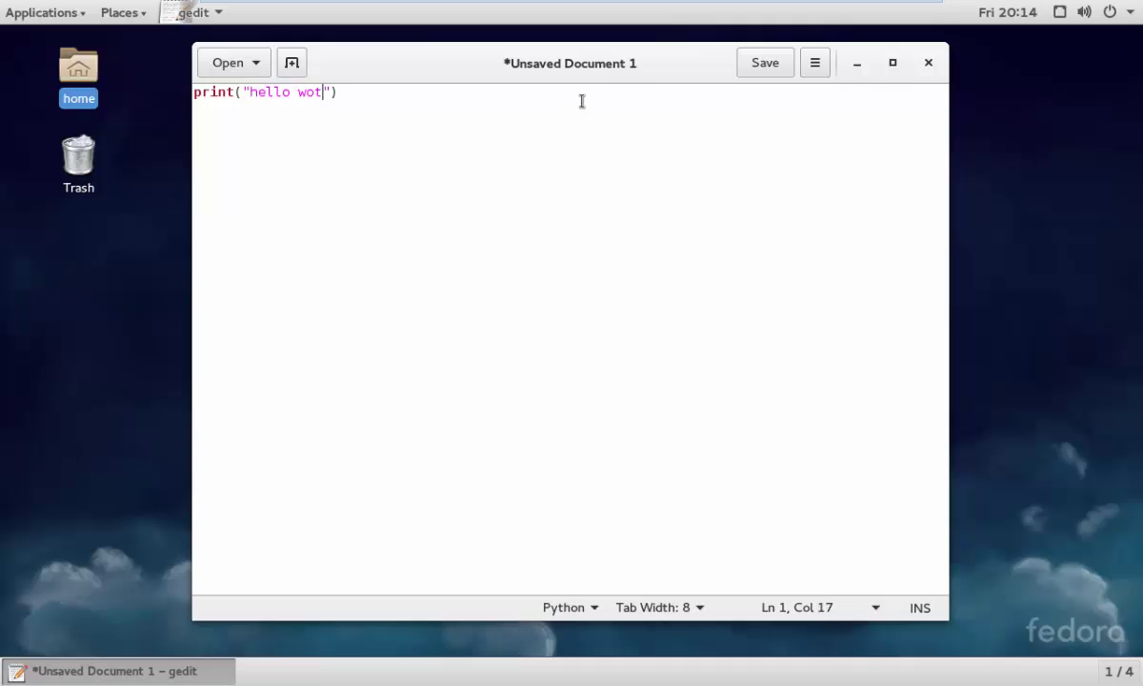
pyautogui.press('BackSpace')
pyautogui.write('rld')
pyautogui.click(408, 106)
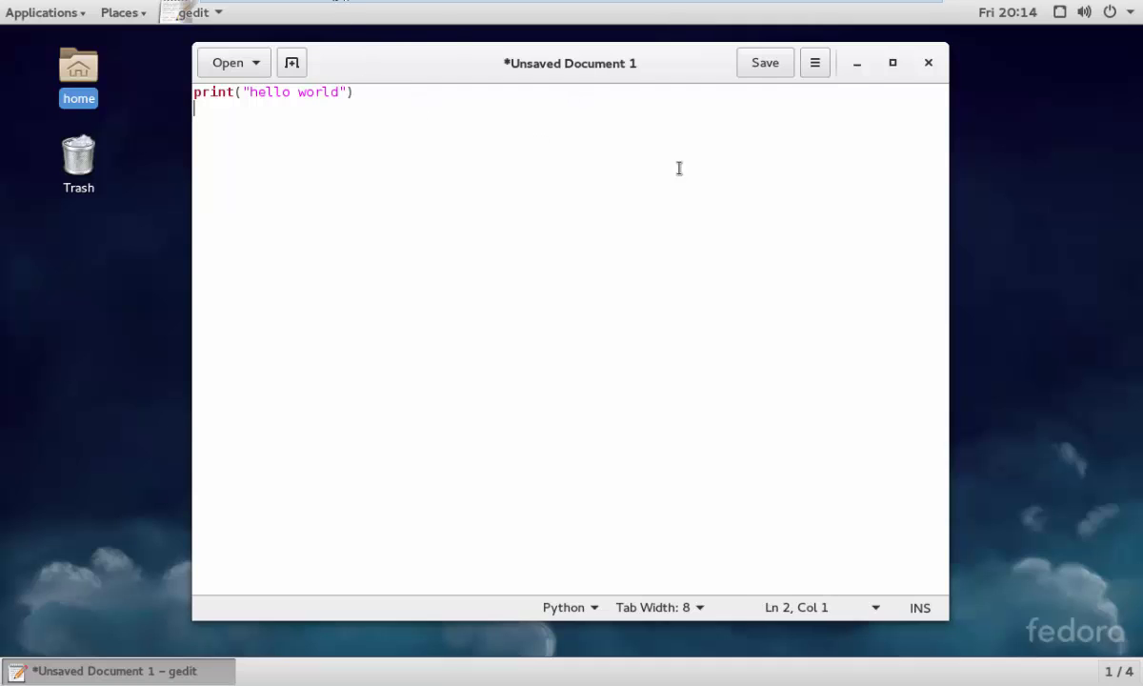
# - Start saving the document and create a folder named "Python Projects" inside Documents
pyautogui.click(764, 63)
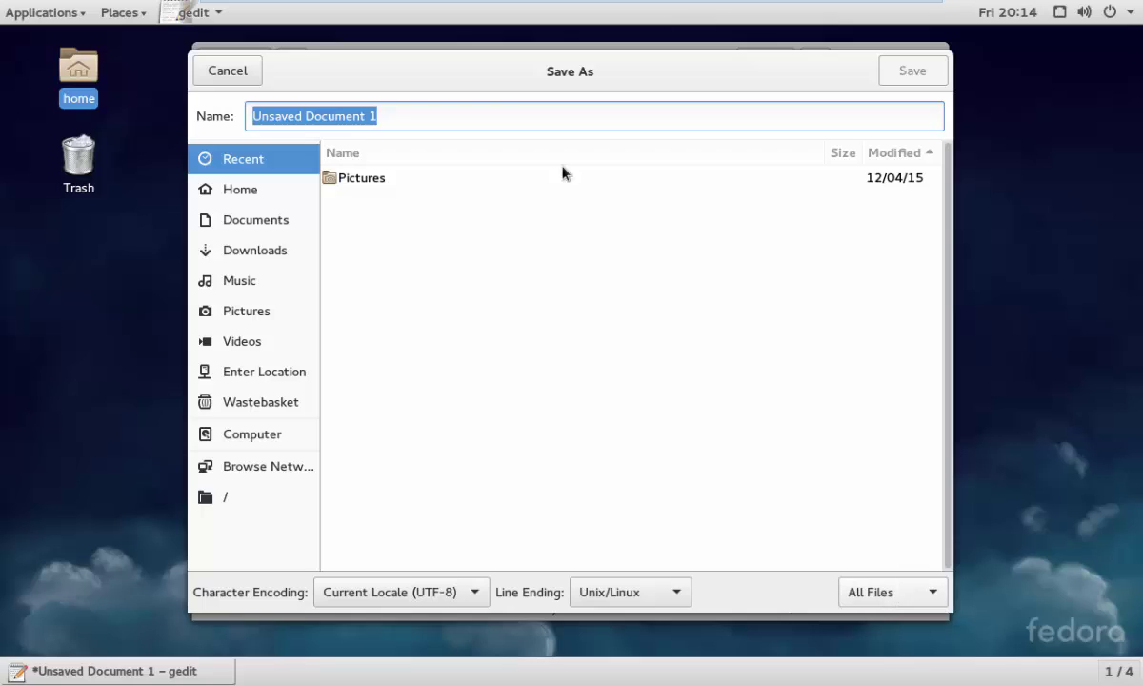
pyautogui.click(277, 224)
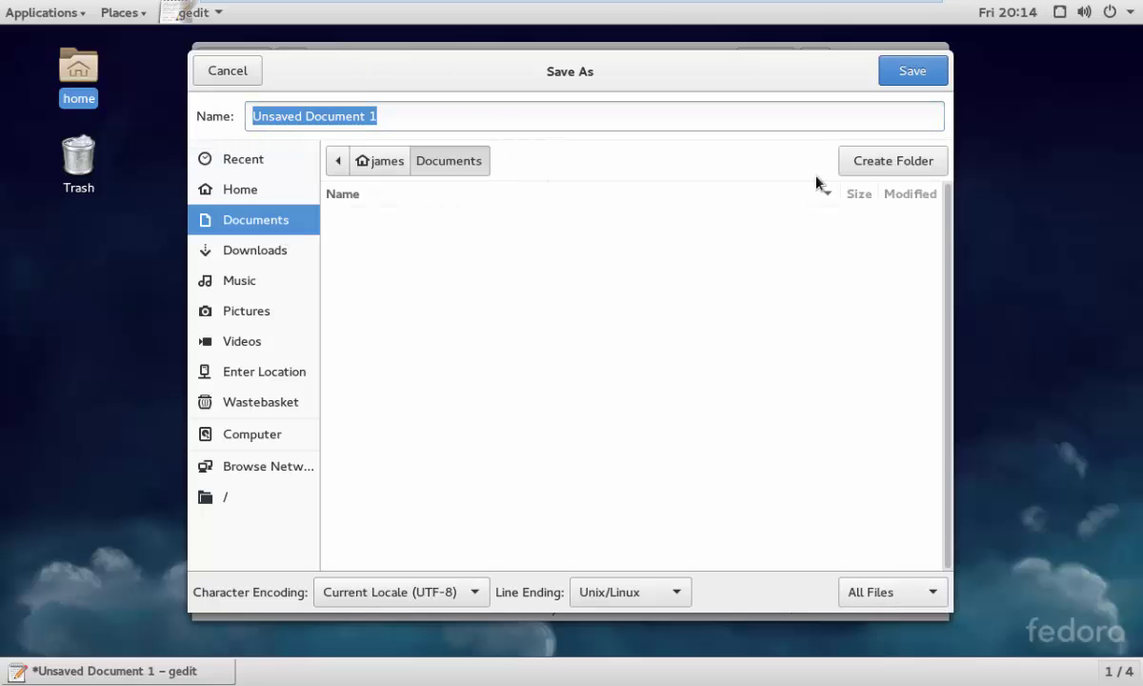
pyautogui.click(869, 162)
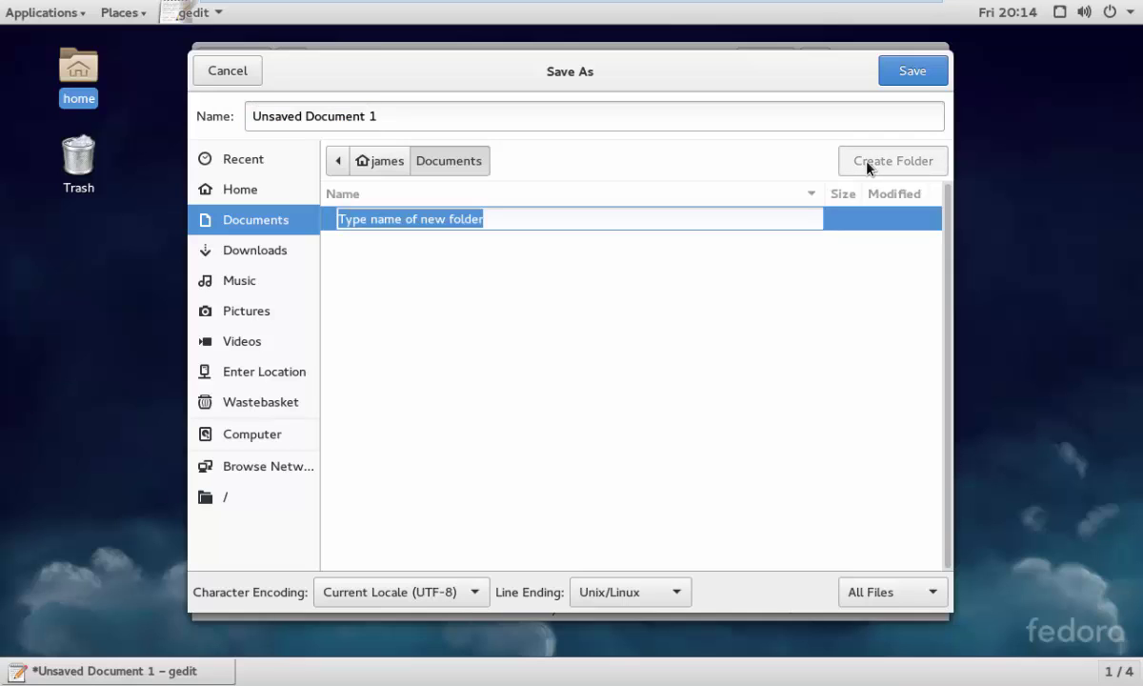
pyautogui.press('BackSpace')
pyautogui.write('P')
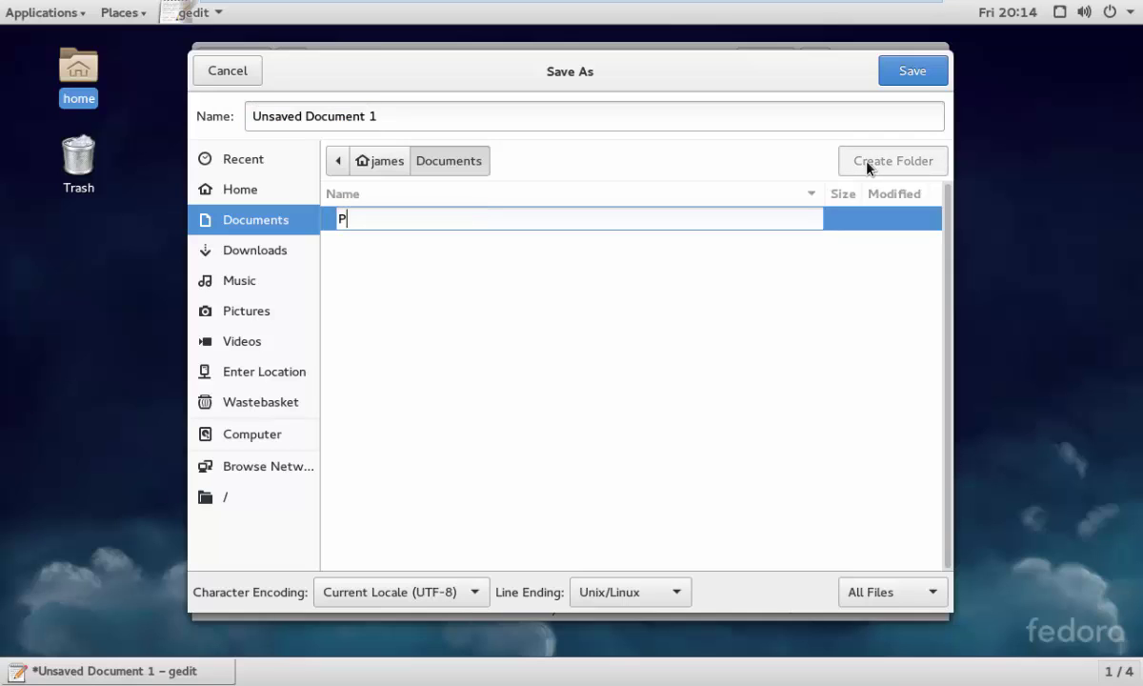
pyautogui.write('ython Projevts')
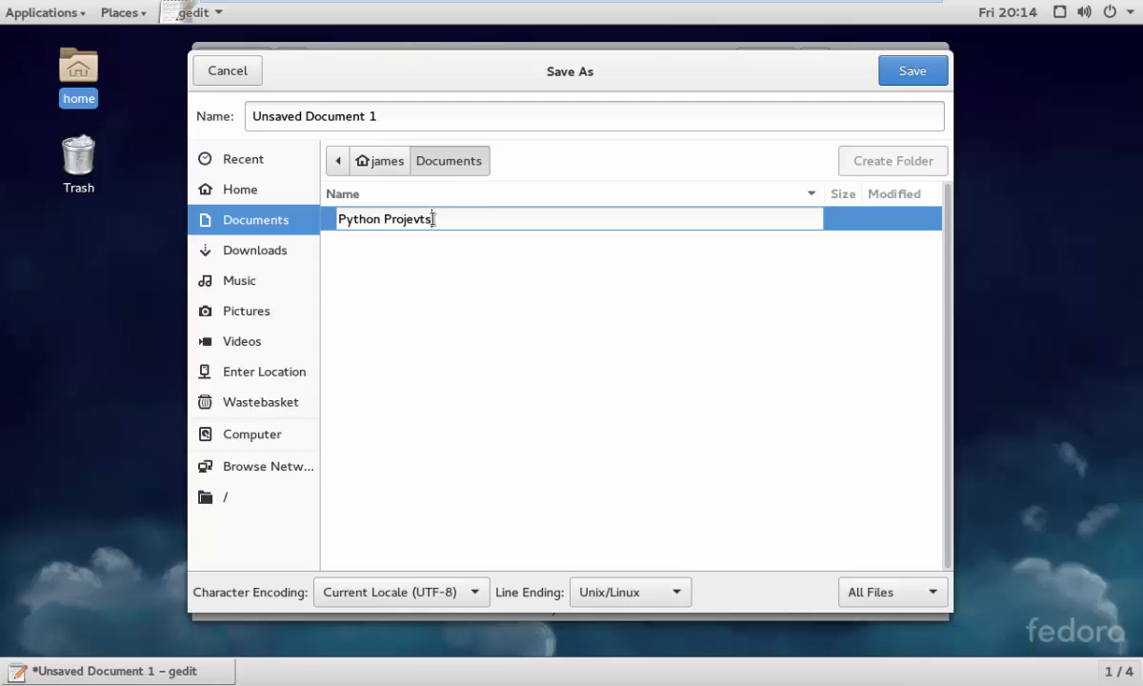
pyautogui.press('Delete')
pyautogui.write('c')
pyautogui.press('Return')
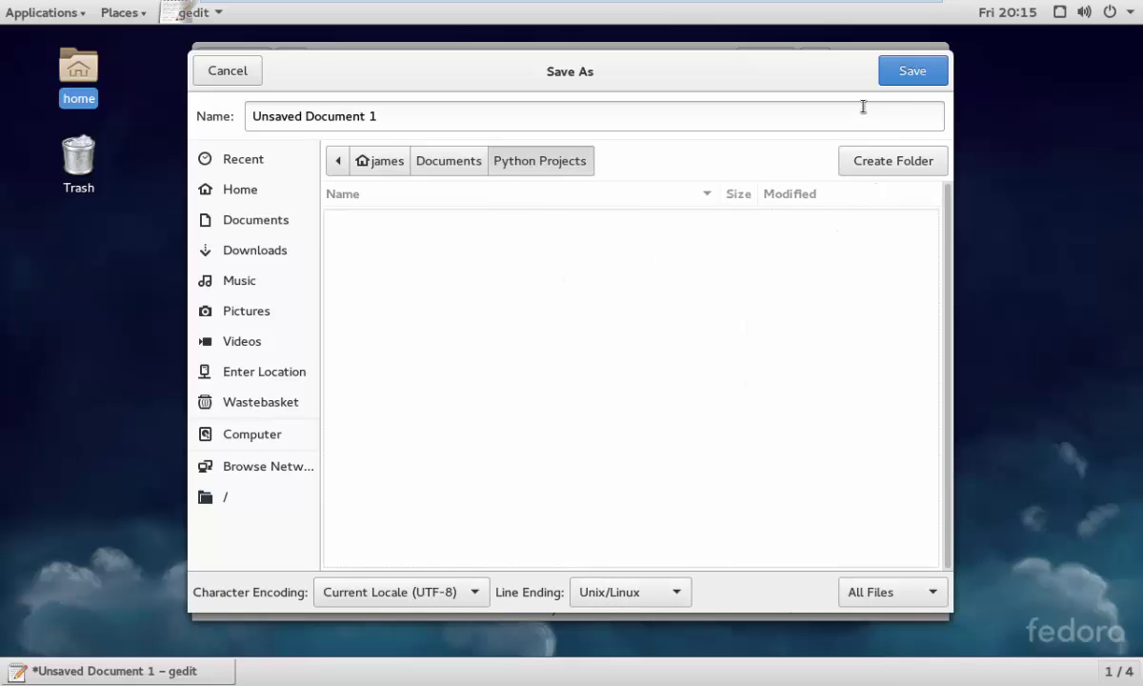
# - Name the file "Hello World" and save it in the Python Projects folder
pyautogui.click(452, 116)
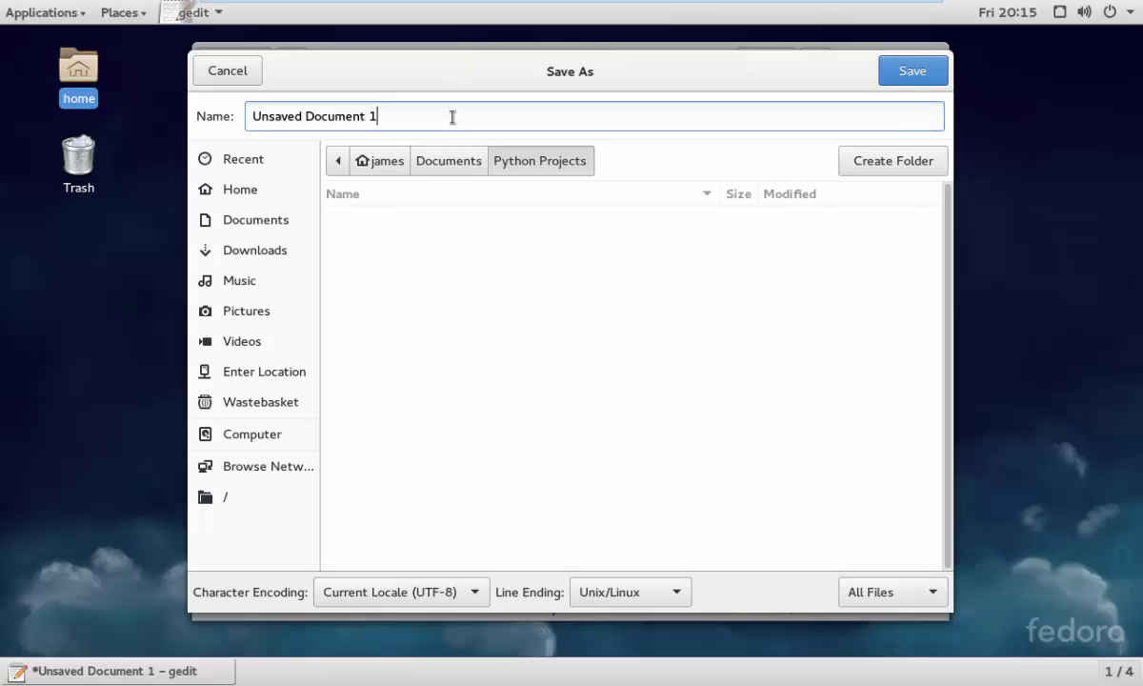
pyautogui.press('BackSpace')
pyautogui.press('BackSpace')
pyautogui.press('BackSpace')
pyautogui.press('BackSpace')
pyautogui.press('BackSpace')
pyautogui.press('BackSpace')
pyautogui.press('BackSpace')
pyautogui.press('BackSpace')
pyautogui.press('BackSpace')
pyautogui.press('BackSpace')
pyautogui.press('BackSpace')
pyautogui.press('BackSpace')
pyautogui.press('BackSpace')
pyautogui.press('BackSpace')
pyautogui.press('BackSpace')
pyautogui.press('BackSpace')
pyautogui.press('BackSpace')
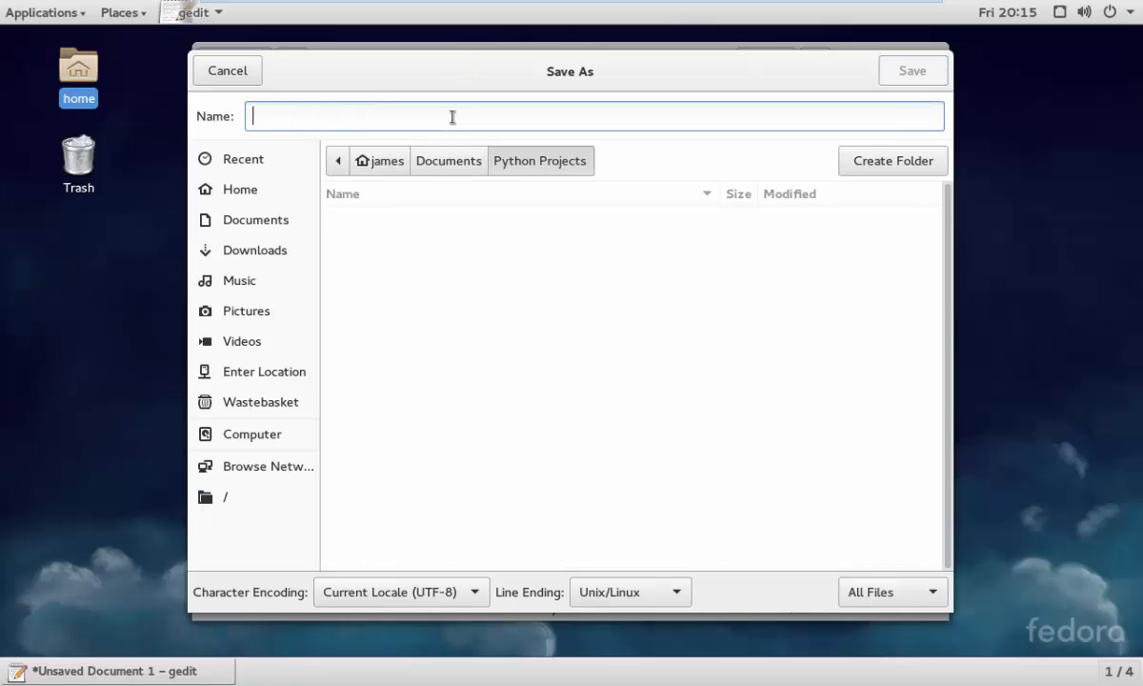
pyautogui.write('Hel')
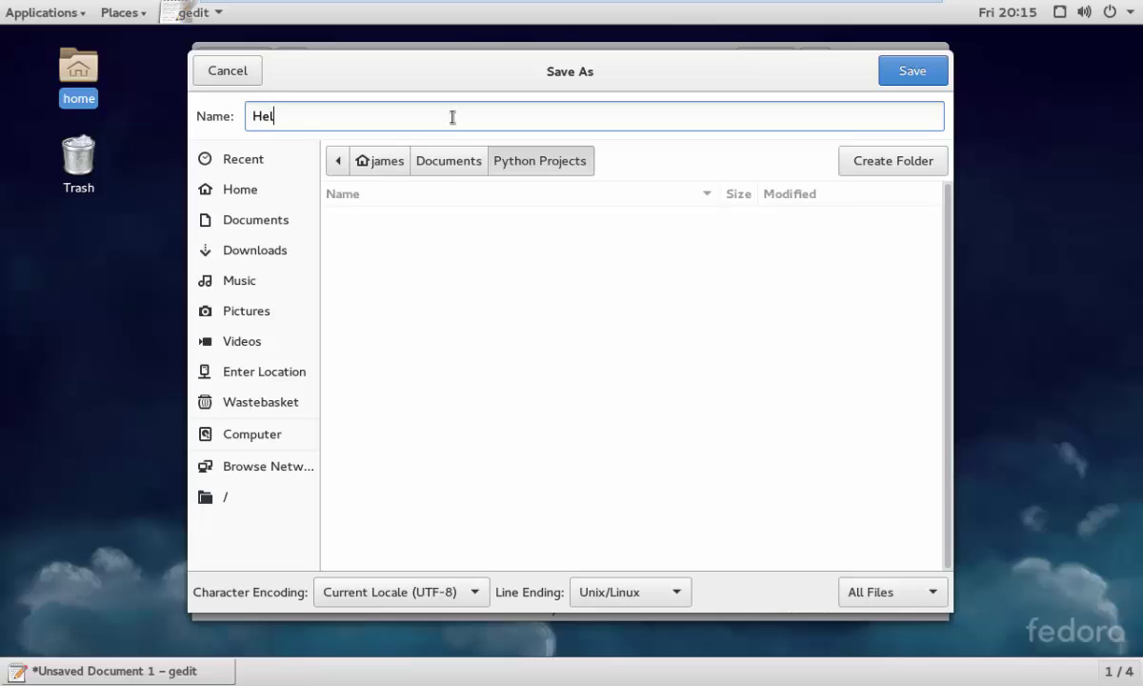
pyautogui.write('lo World')
pyautogui.click(890, 75)
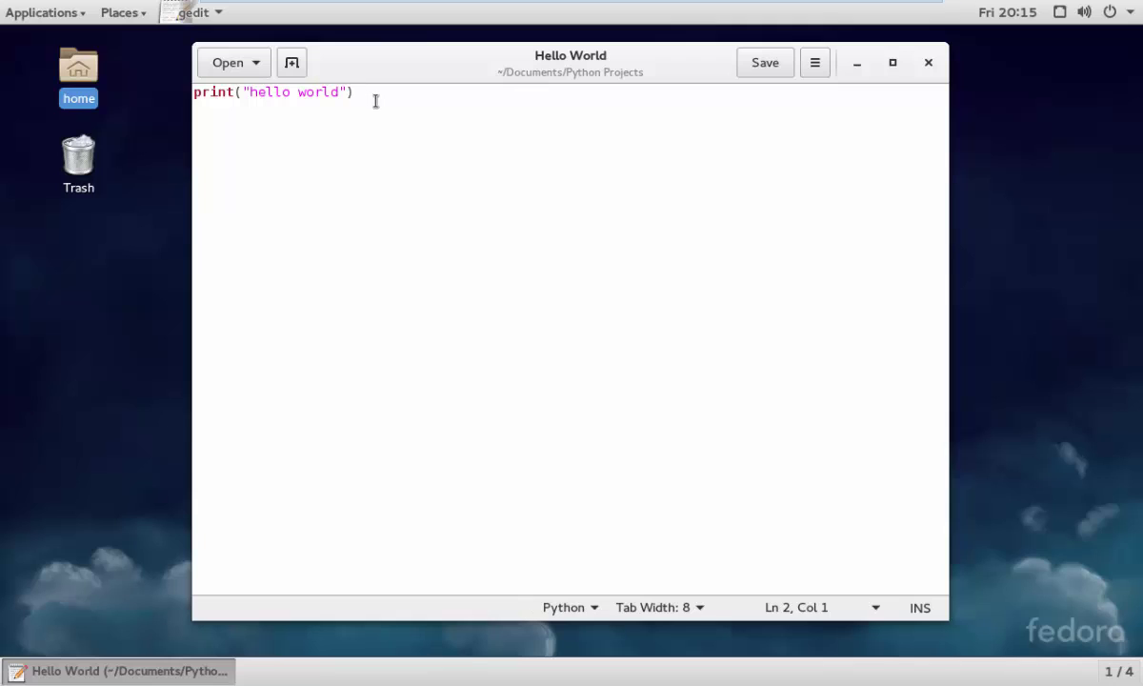
# - Clear the stray selection on the print line and close the text editor
pyautogui.moveTo(375, 101); pyautogui.dragTo(375, 99)
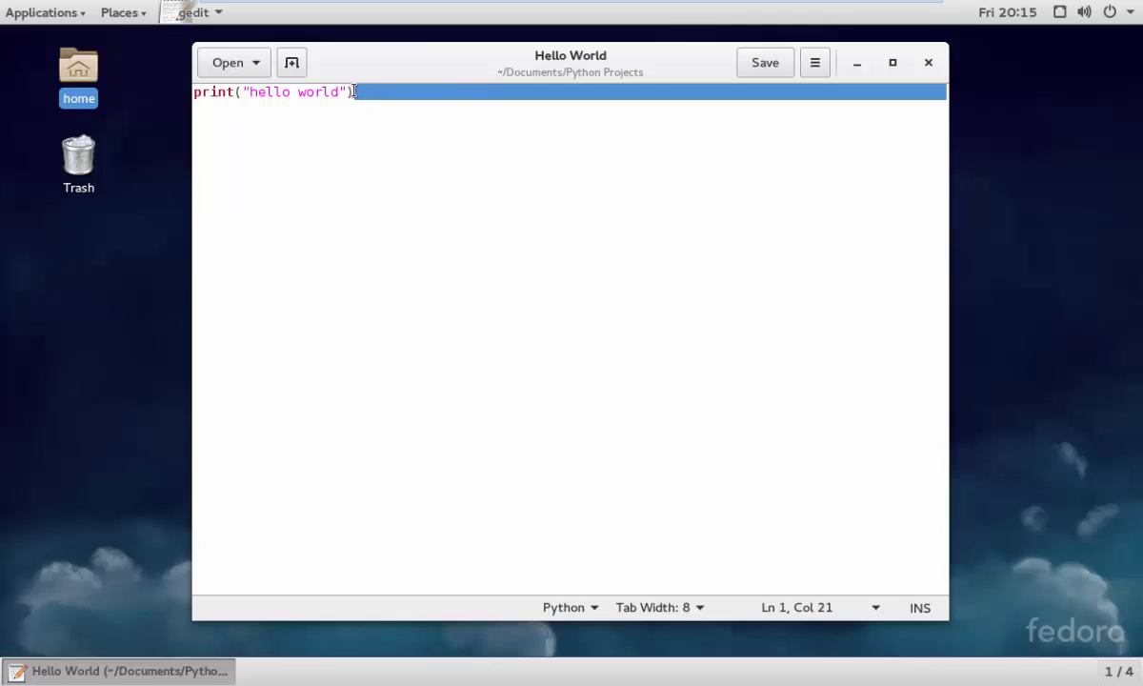
pyautogui.click(354, 91)
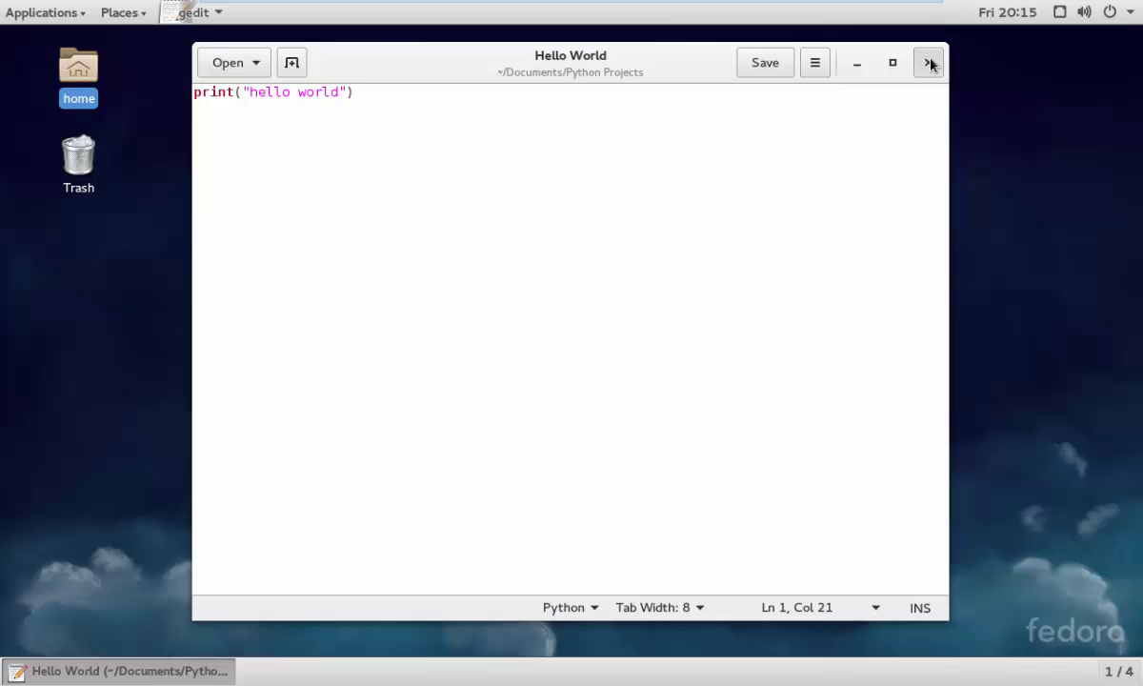
pyautogui.click(928, 63)
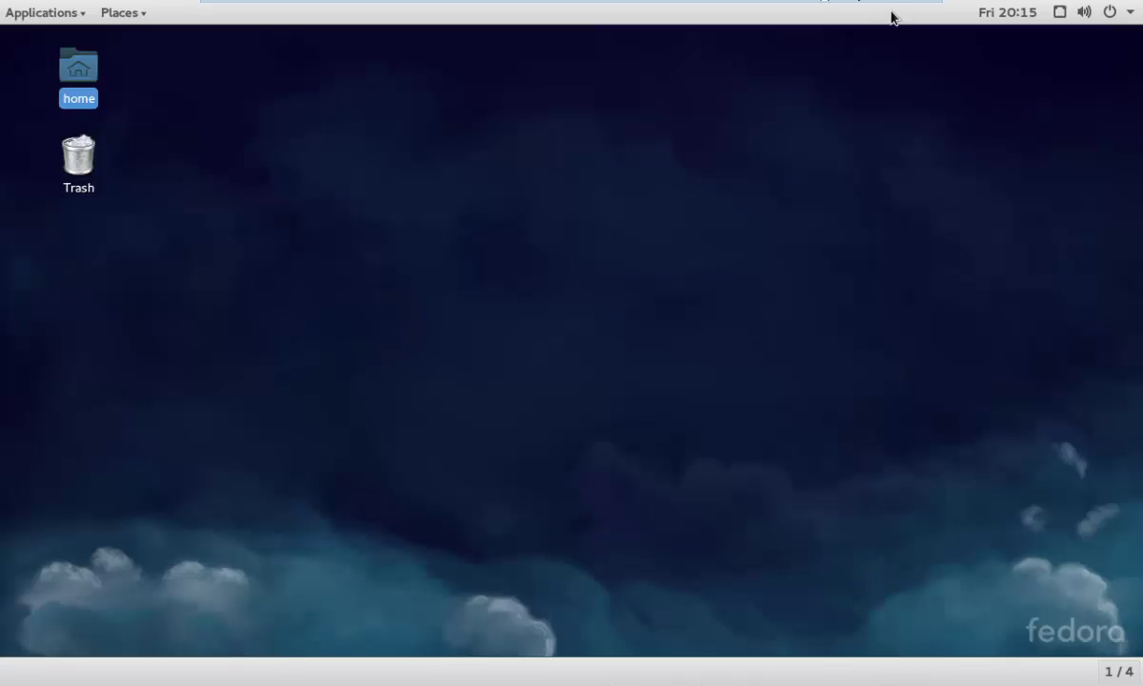
# - Minimise the Fedora virtual machine and bring up the Camtasia recorder on the Windows desktop
pyautogui.moveTo(962, 5)
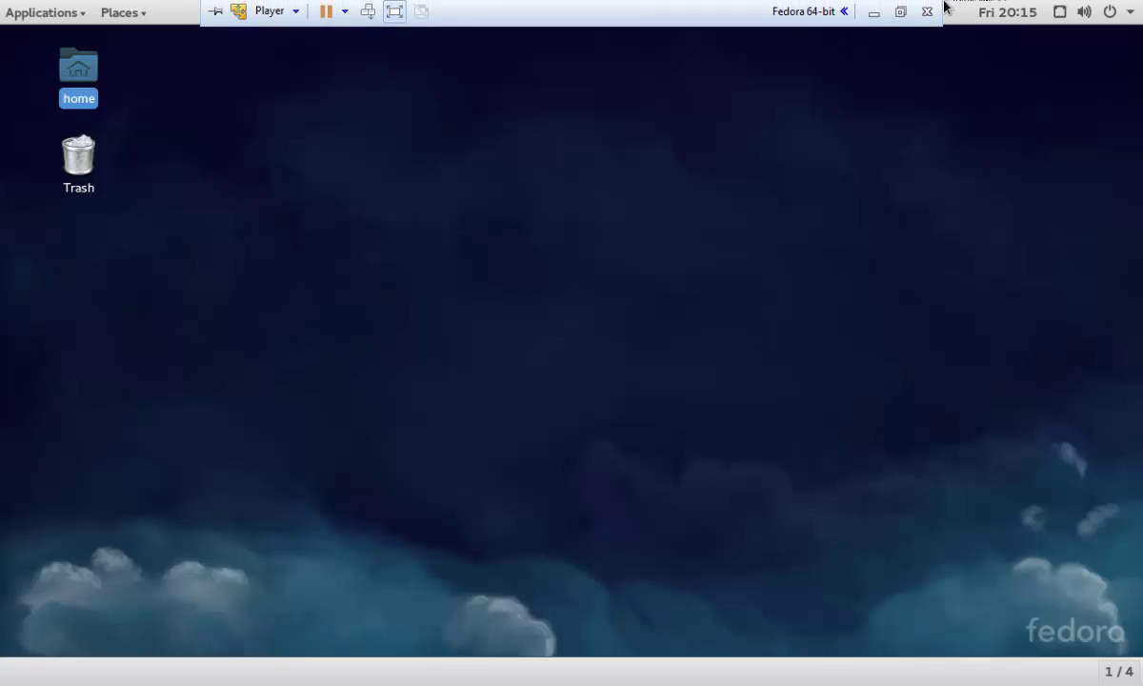
pyautogui.click(874, 12)
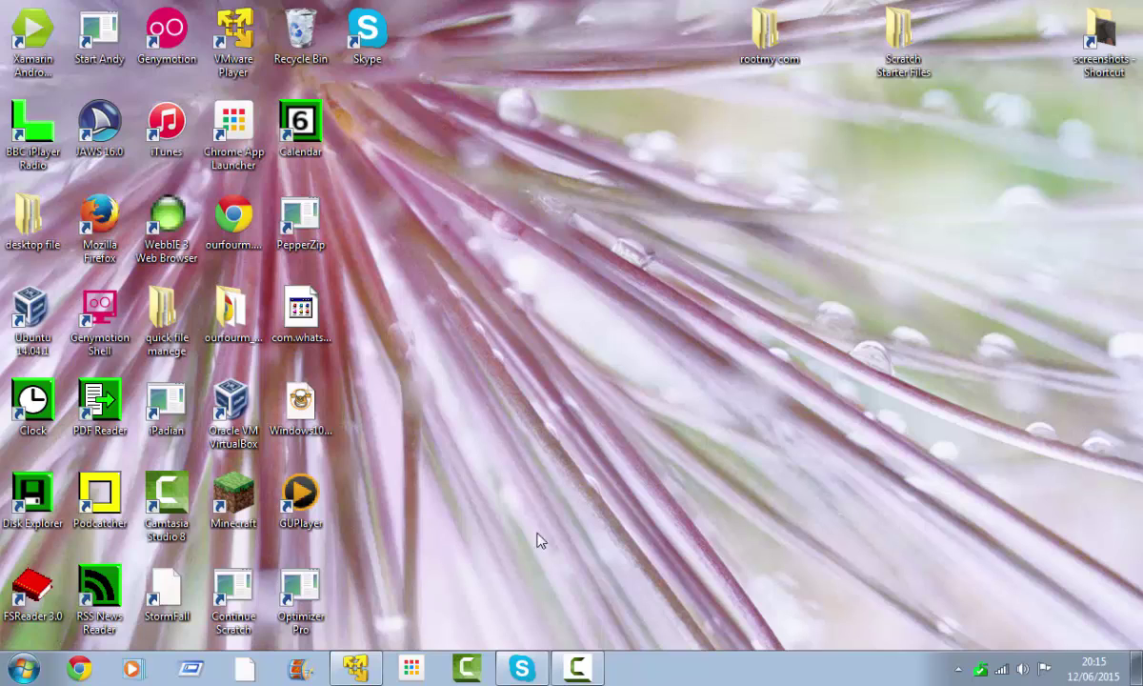
pyautogui.click(578, 666)
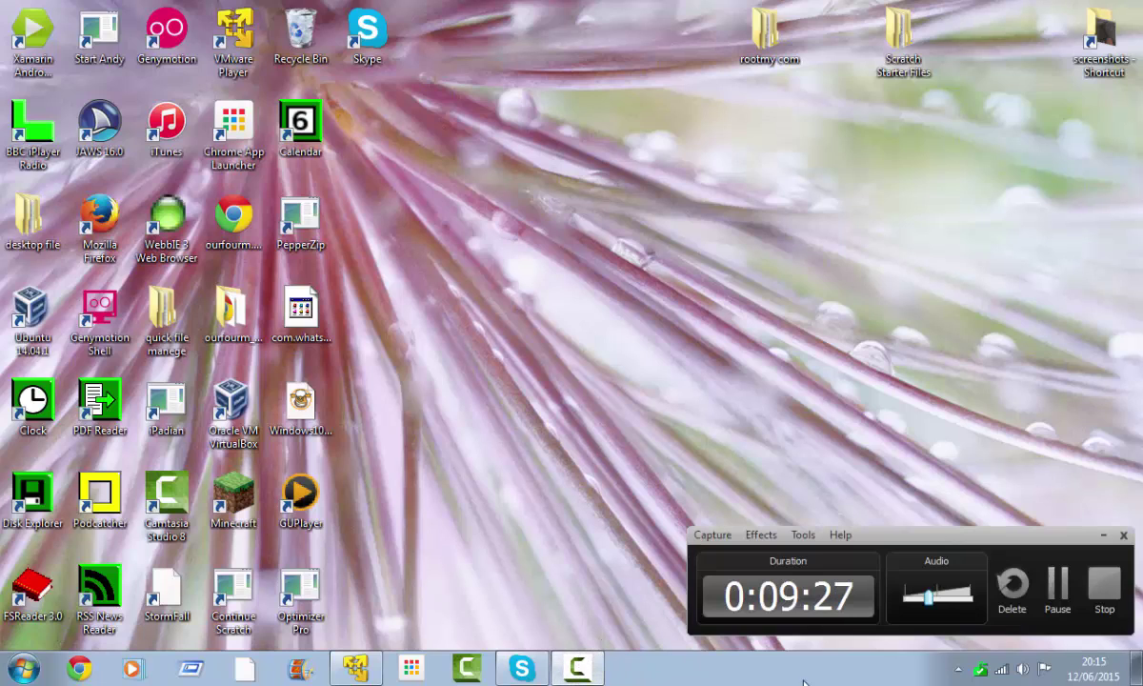